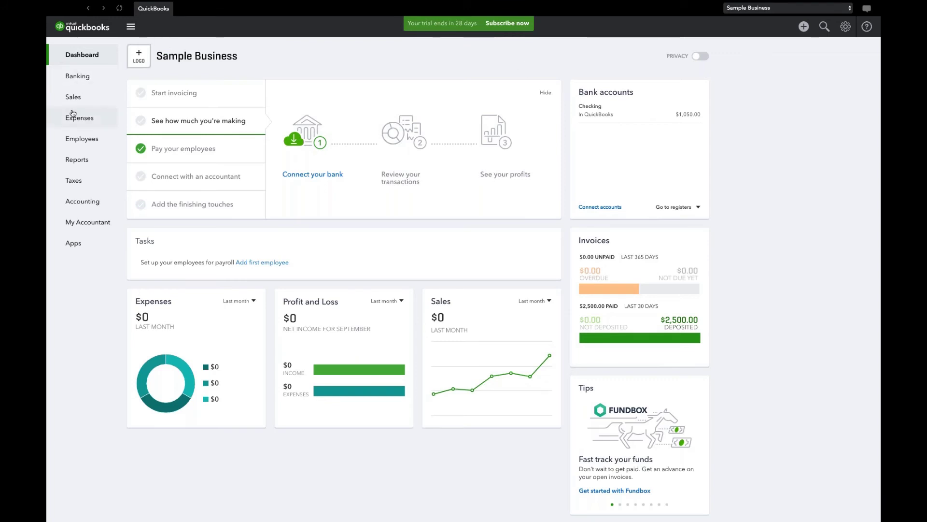
Start adding a new employee, enter their first and last name, and choose to enter their personal info yourself.
{"action": "left_click", "coordinate": [85, 142]}
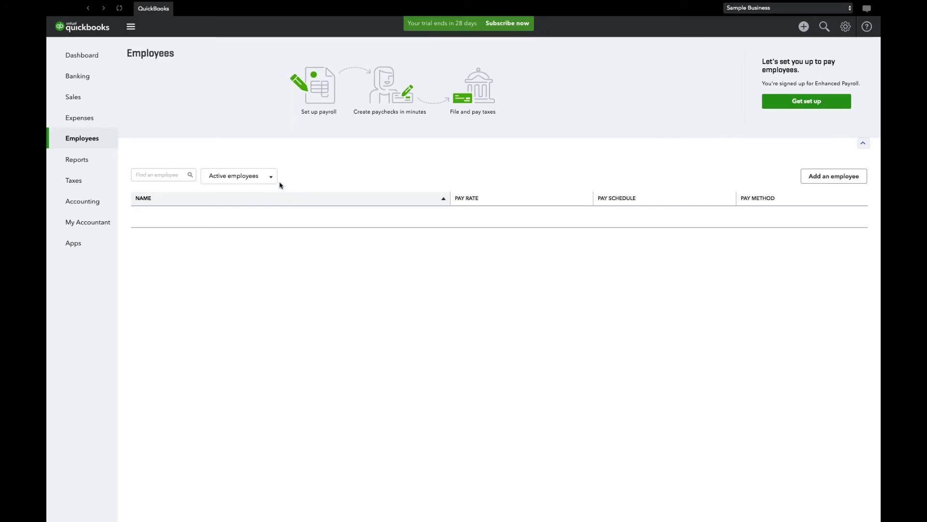
{"action": "left_click", "coordinate": [827, 176]}
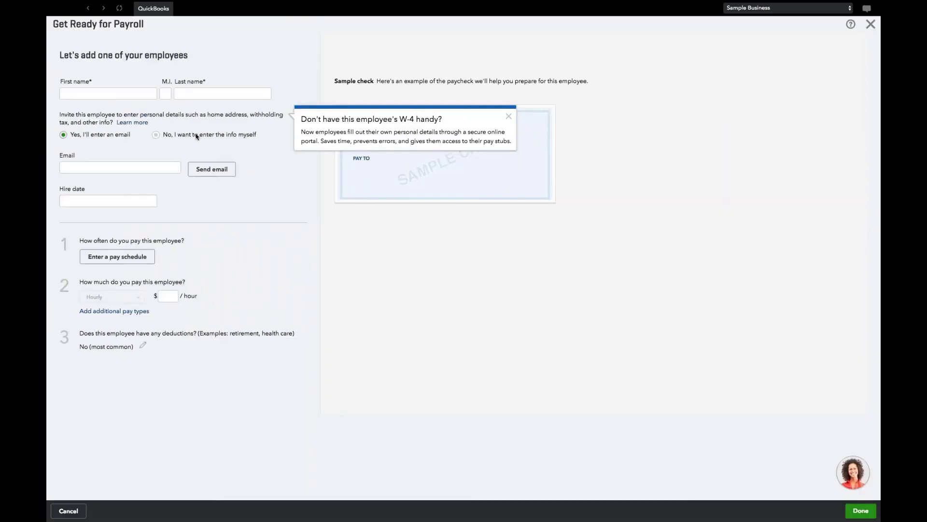
{"action": "left_click", "coordinate": [137, 95]}
{"action": "type", "text": "George"}
{"action": "key", "text": "Tab"}
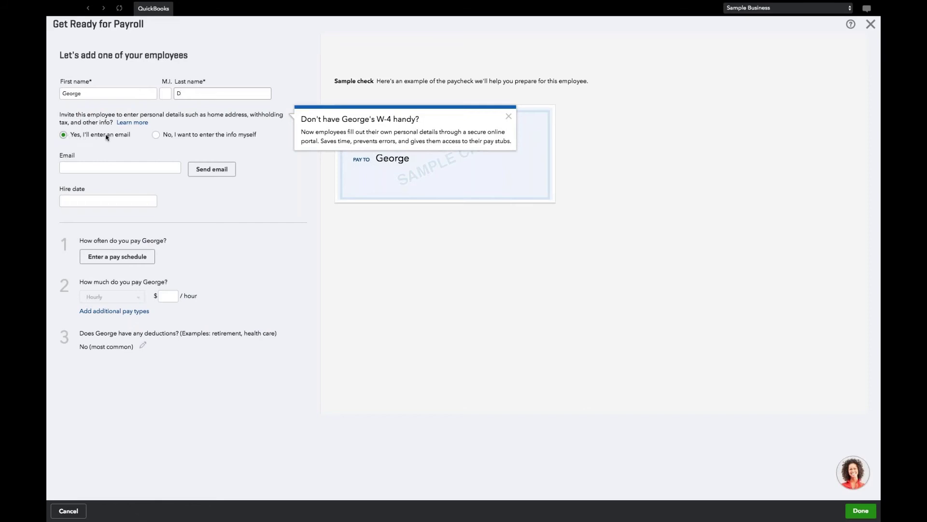
{"action": "left_click", "coordinate": [156, 135]}
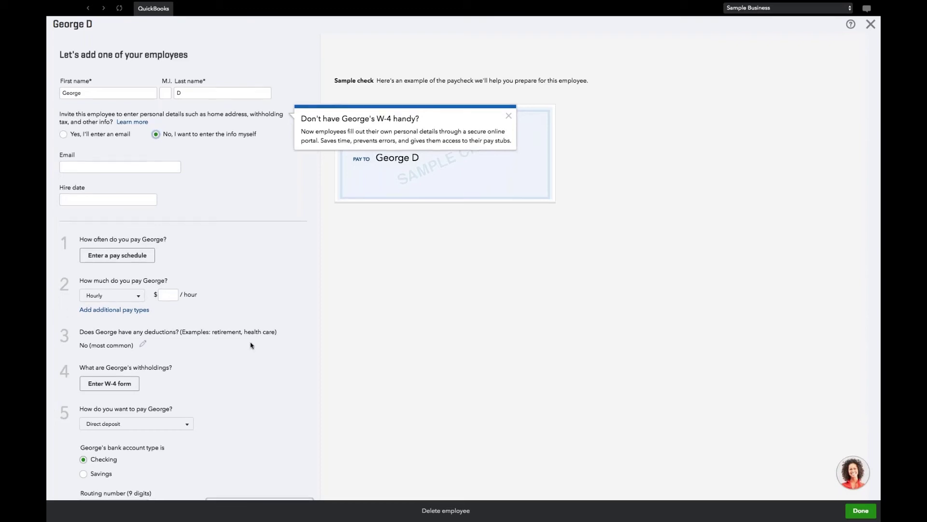
Create a Twice a Month pay schedule with both the next payday and the last day of work set to 10/15/2017.
{"action": "scroll", "coordinate": [251, 345], "scroll_direction": "down", "scroll_amount": 2}
{"action": "scroll", "coordinate": [251, 345], "scroll_direction": "down", "scroll_amount": 1}
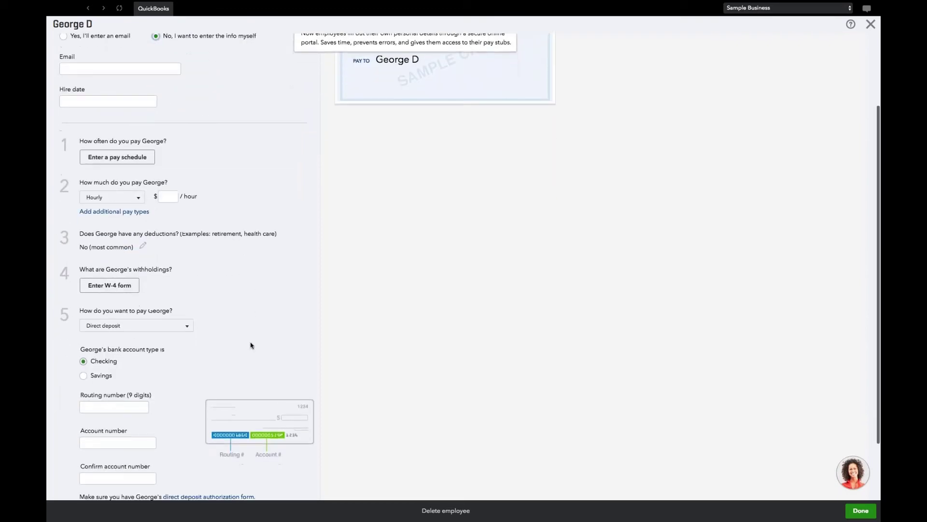
{"action": "left_click", "coordinate": [140, 161]}
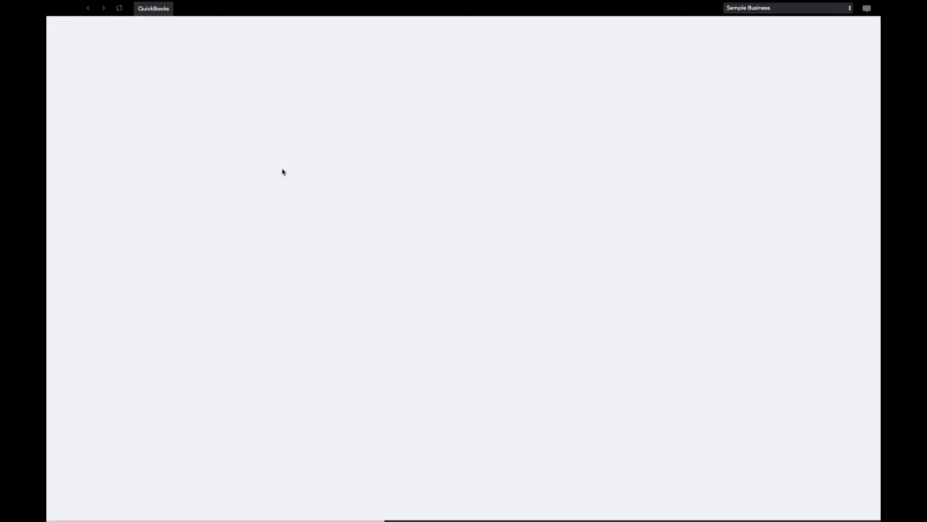
{"action": "left_click", "coordinate": [111, 95]}
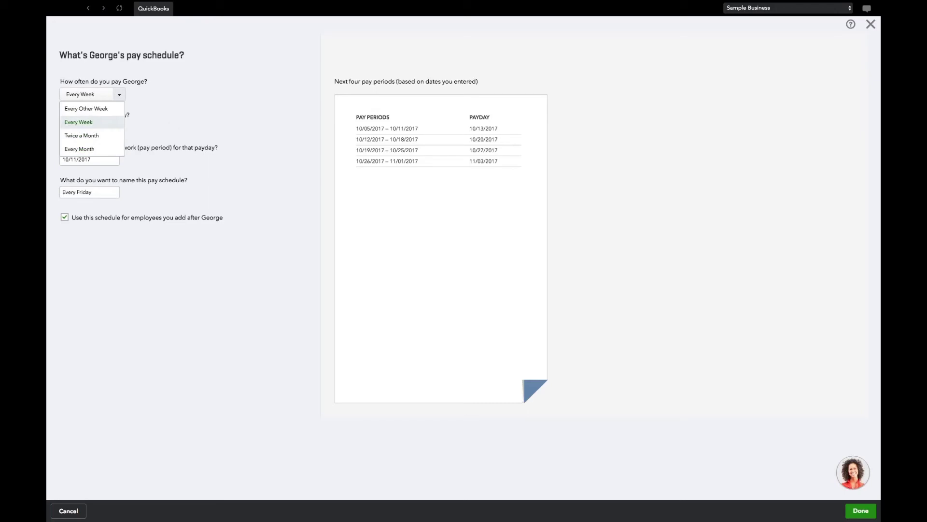
{"action": "left_click", "coordinate": [92, 135]}
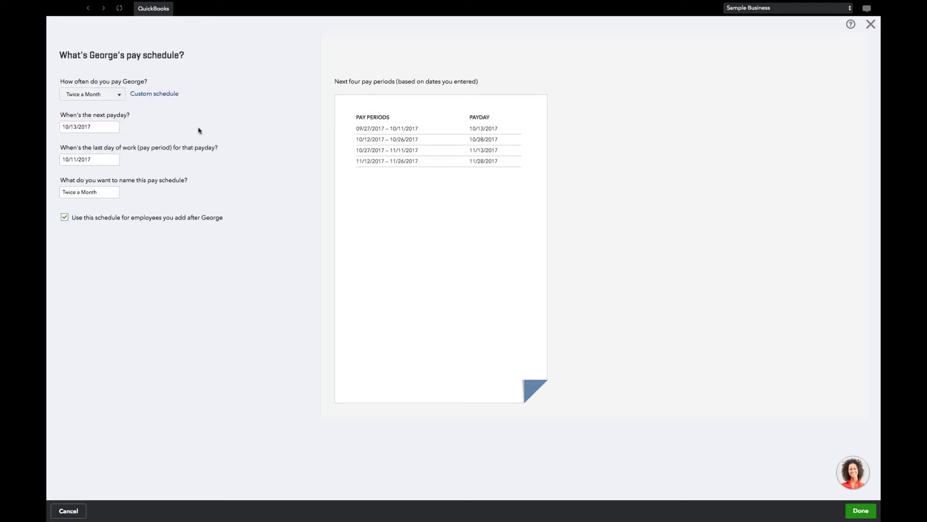
{"action": "left_click", "coordinate": [105, 128]}
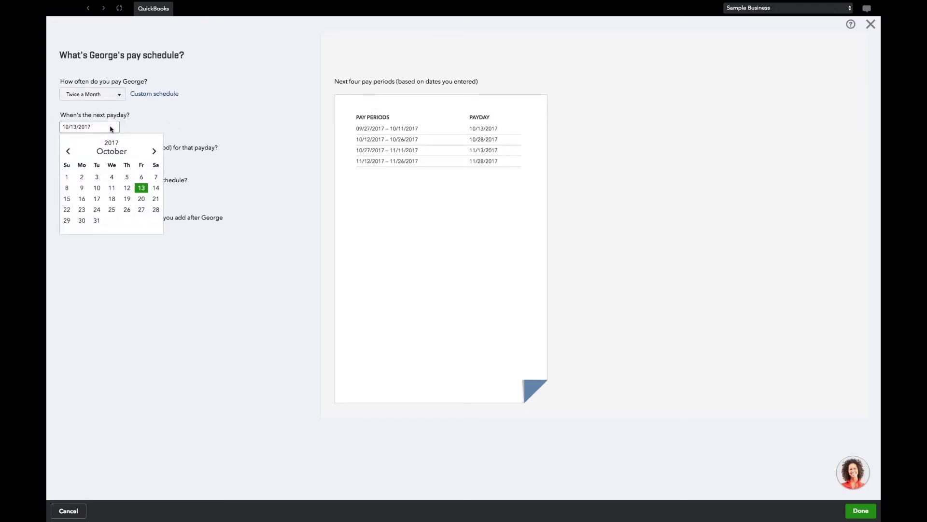
{"action": "left_click", "coordinate": [67, 198]}
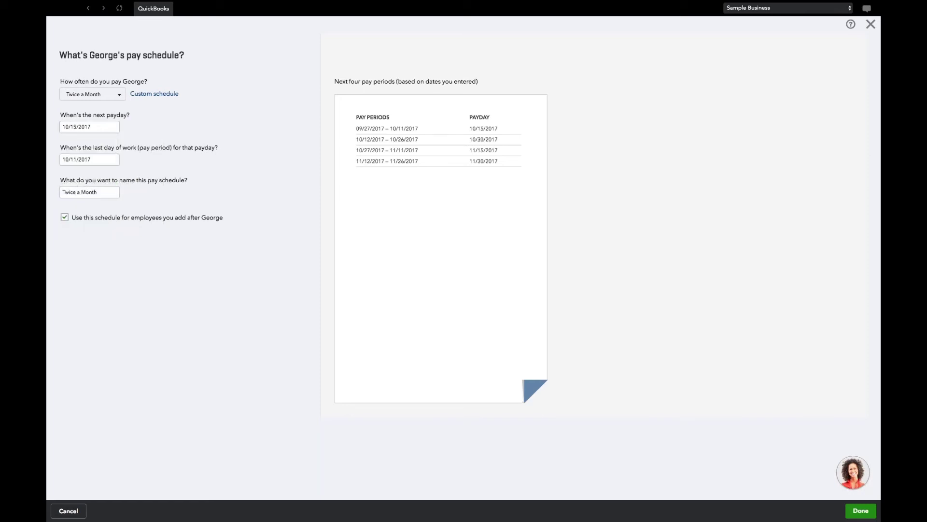
{"action": "left_click", "coordinate": [80, 159]}
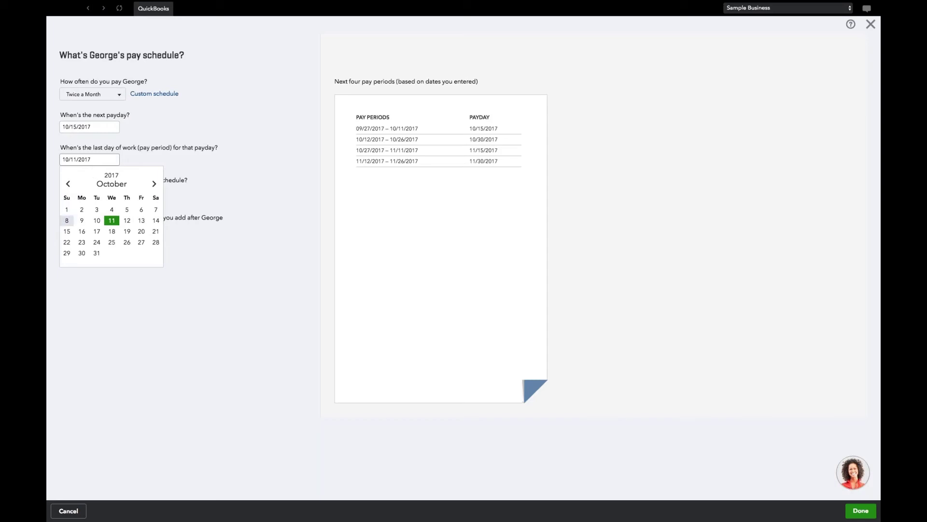
{"action": "left_click", "coordinate": [68, 233]}
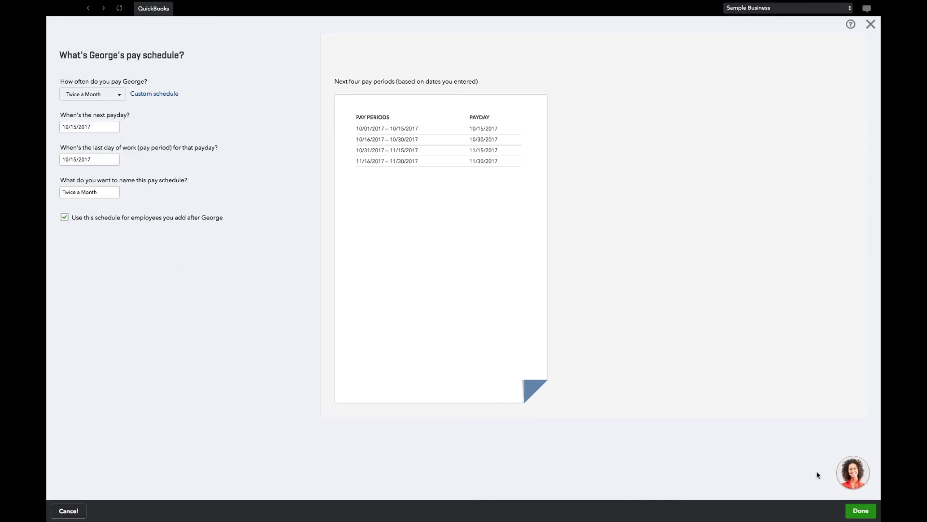
{"action": "left_click", "coordinate": [859, 510]}
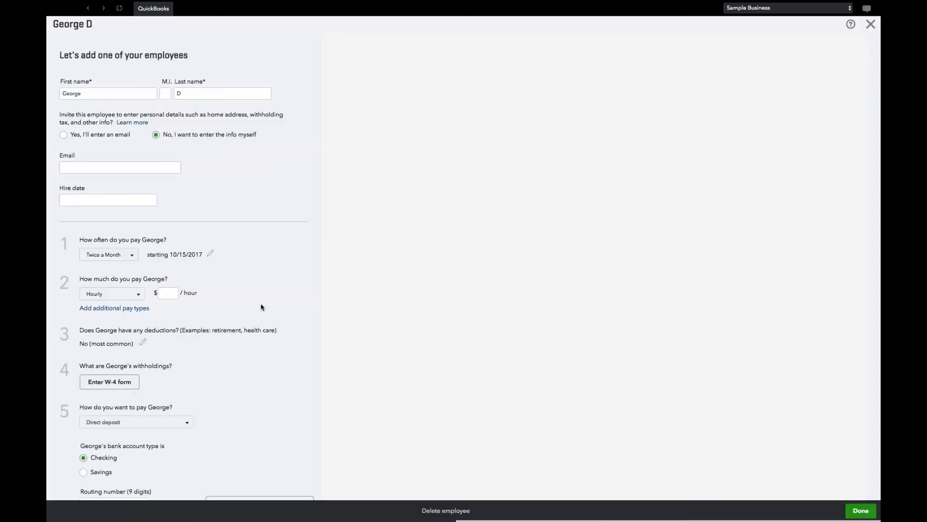
Set the employee's hourly pay rate to $10.
{"action": "scroll", "coordinate": [247, 308], "scroll_direction": "down", "scroll_amount": 1}
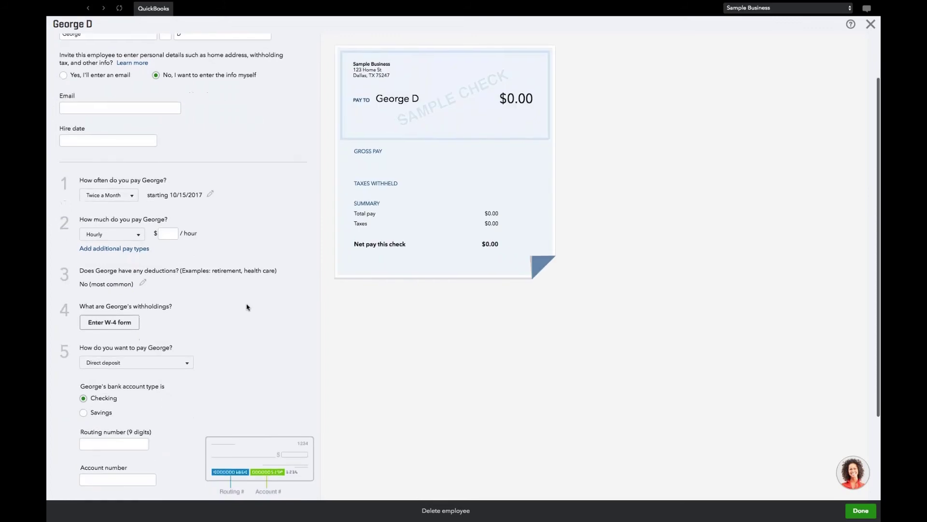
{"action": "left_click", "coordinate": [174, 234]}
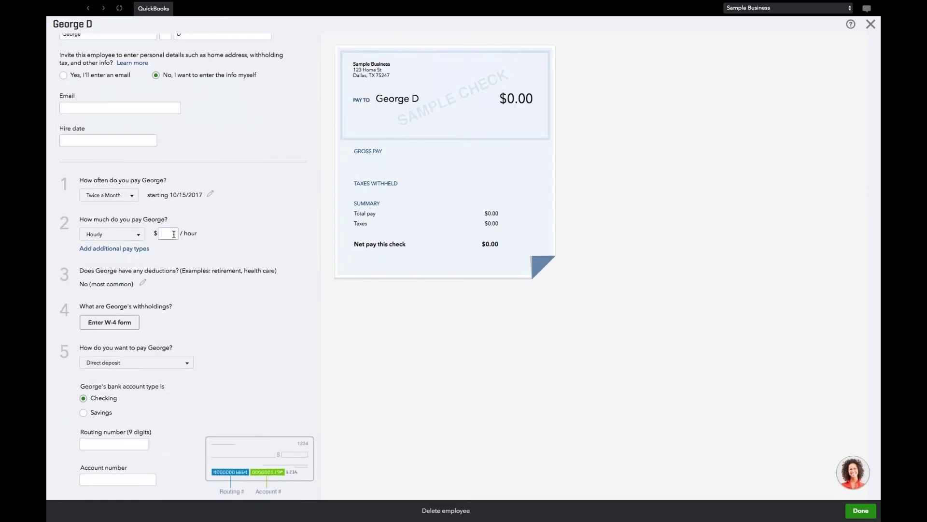
{"action": "type", "text": "10"}
{"action": "scroll", "coordinate": [190, 287], "scroll_direction": "down", "scroll_amount": 1}
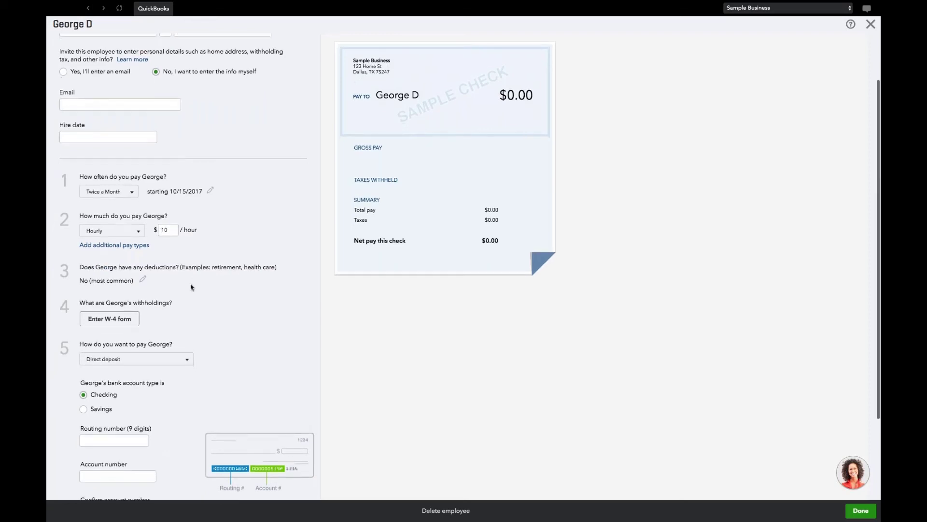
{"action": "left_click", "coordinate": [211, 304]}
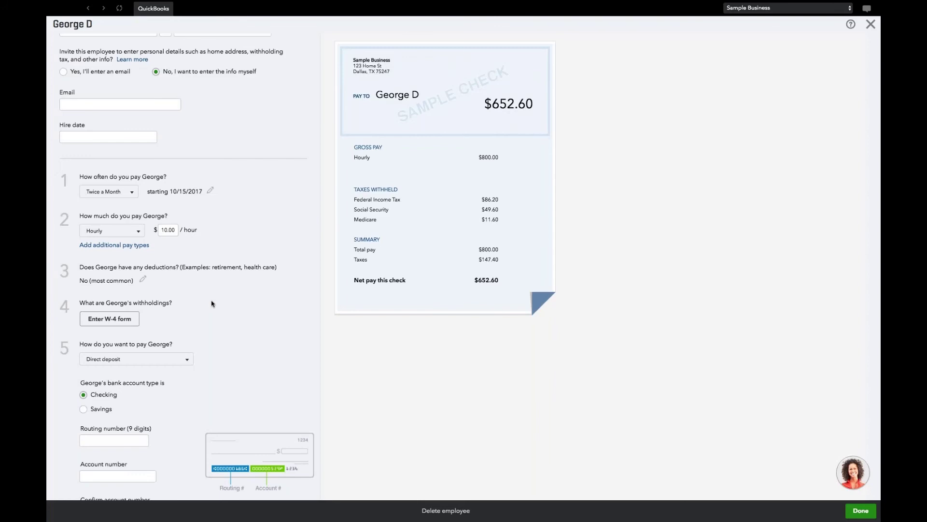
Open the employee's W-4 form and enter their Social Security number.
{"action": "scroll", "coordinate": [211, 303], "scroll_direction": "down", "scroll_amount": 2}
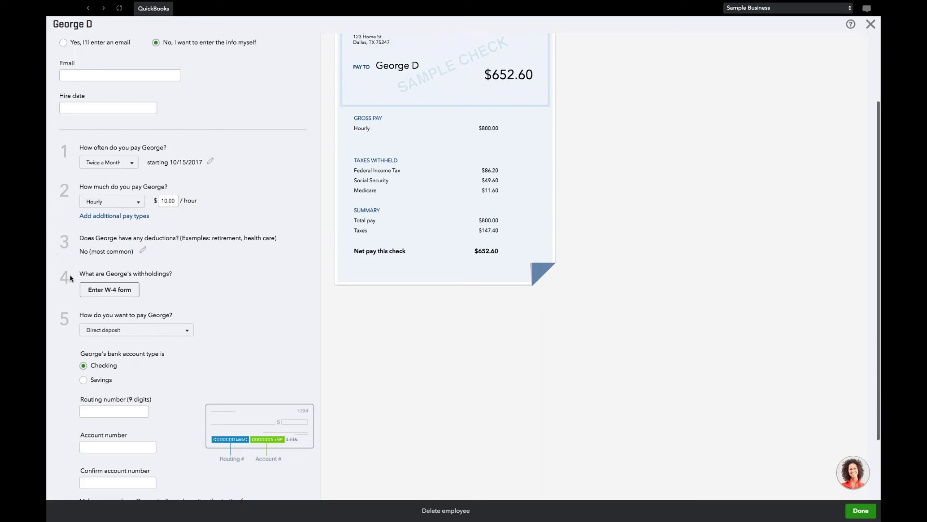
{"action": "left_click", "coordinate": [116, 291]}
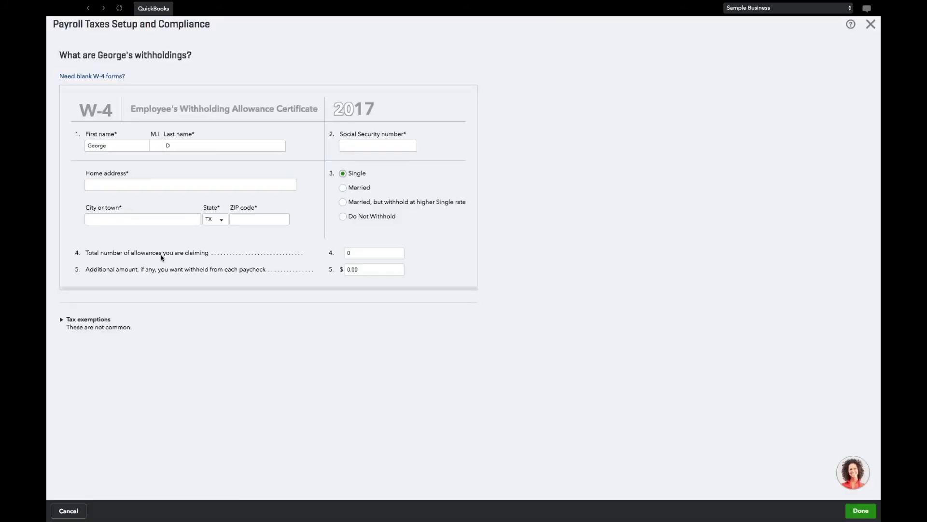
{"action": "left_click", "coordinate": [343, 146]}
{"action": "type", "text": "123-45-6788"}
{"action": "key", "text": "Tab"}
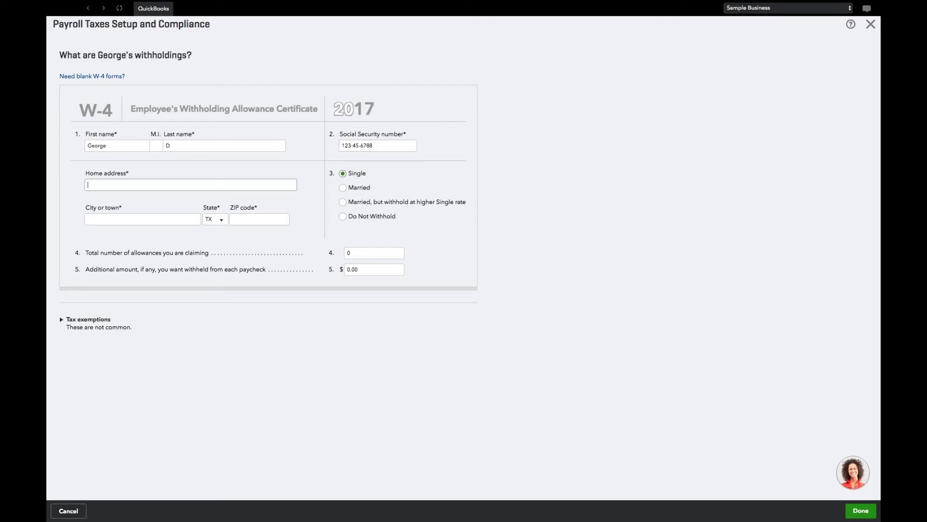
Fill in the employee's home address, city and ZIP code on the W-4, keeping the preset state.
{"action": "type", "text": "123"}
{"action": "type", "text": "Home St"}
{"action": "left_click", "coordinate": [188, 215]}
{"action": "type", "text": "DALLAS"}
{"action": "key", "text": "Tab"}
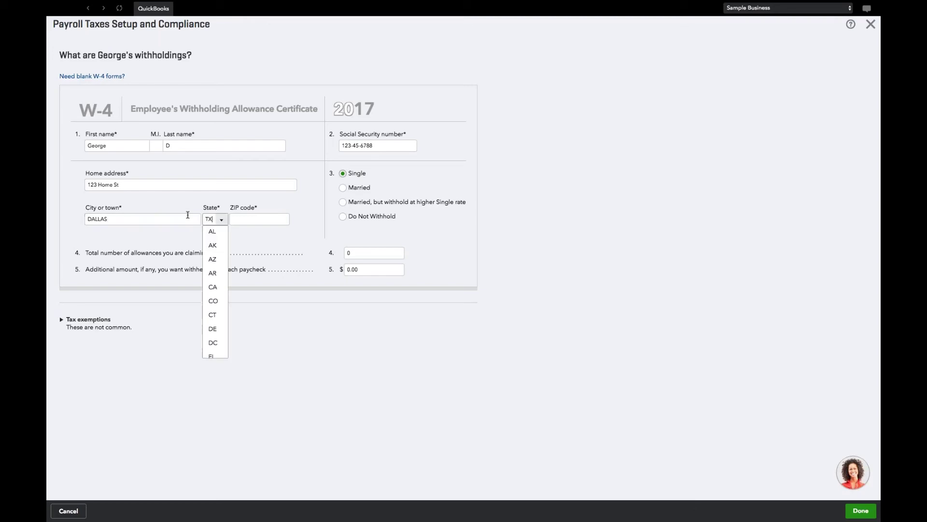
{"action": "key", "text": "Tab"}
{"action": "type", "text": "75247"}
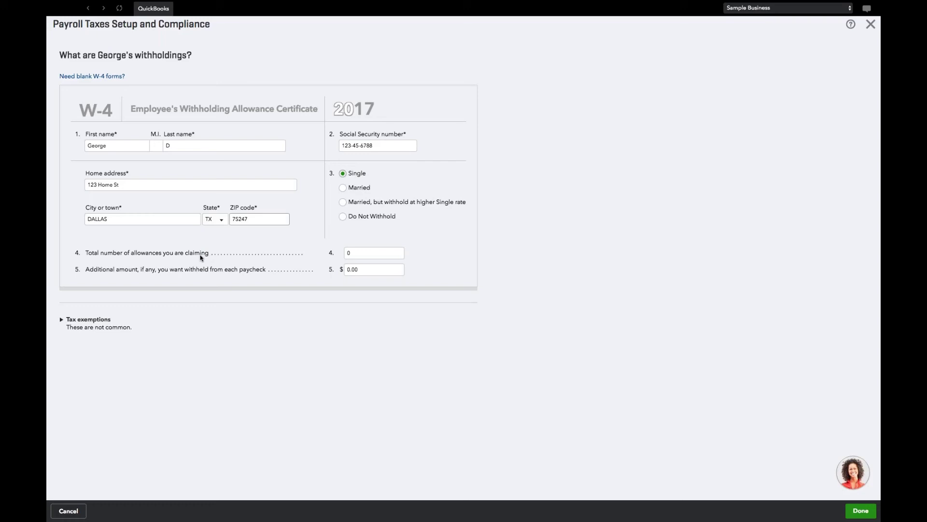
Set the W-4's total number of allowances to 1 and save the withholdings.
{"action": "left_click", "coordinate": [374, 253]}
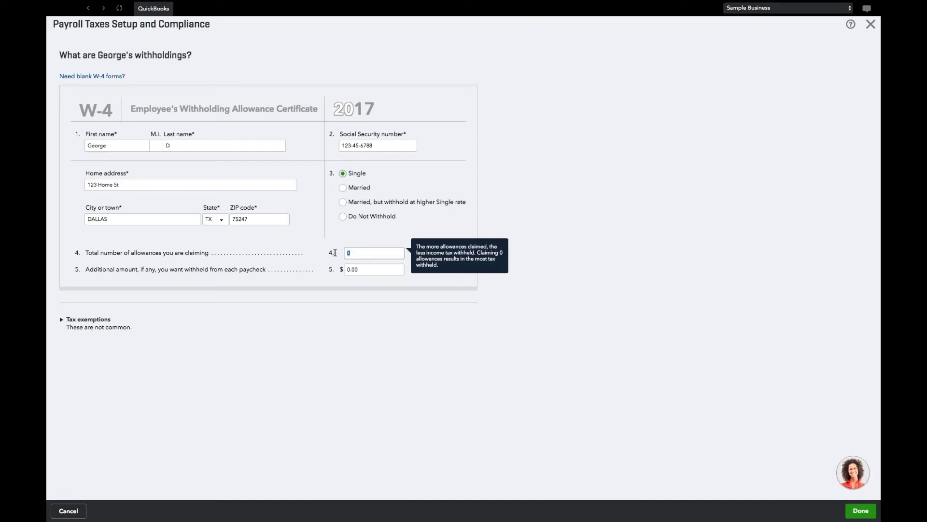
{"action": "type", "text": "1"}
{"action": "left_click", "coordinate": [361, 209]}
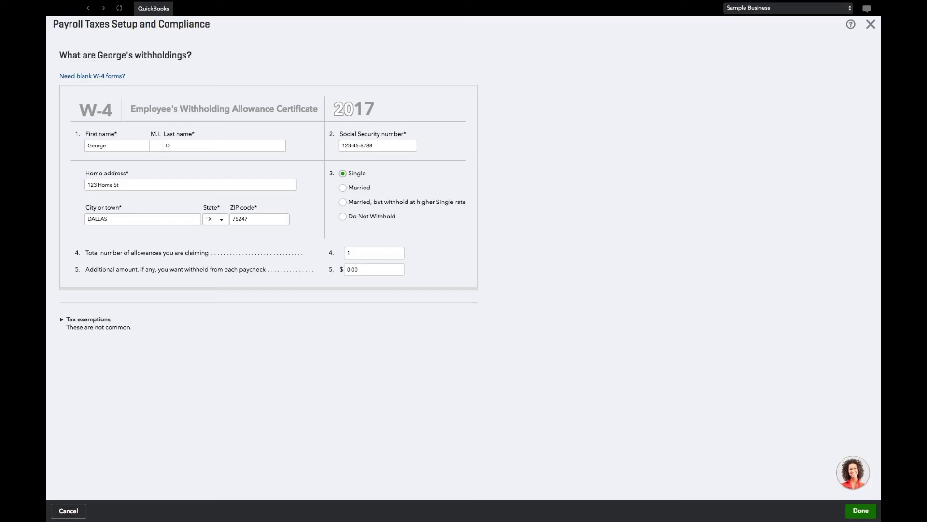
{"action": "left_click", "coordinate": [860, 511]}
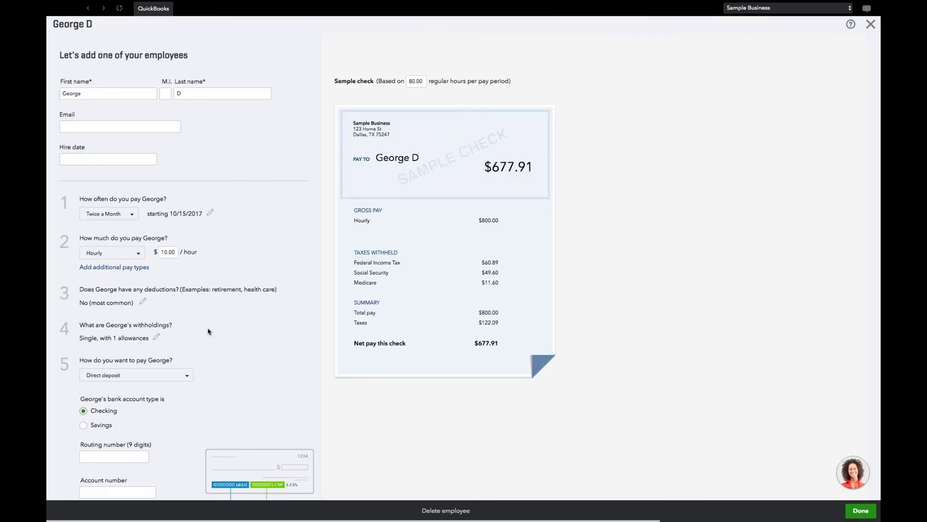
Set the employee's payment method to Paper check.
{"action": "scroll", "coordinate": [209, 331], "scroll_direction": "down", "scroll_amount": 1}
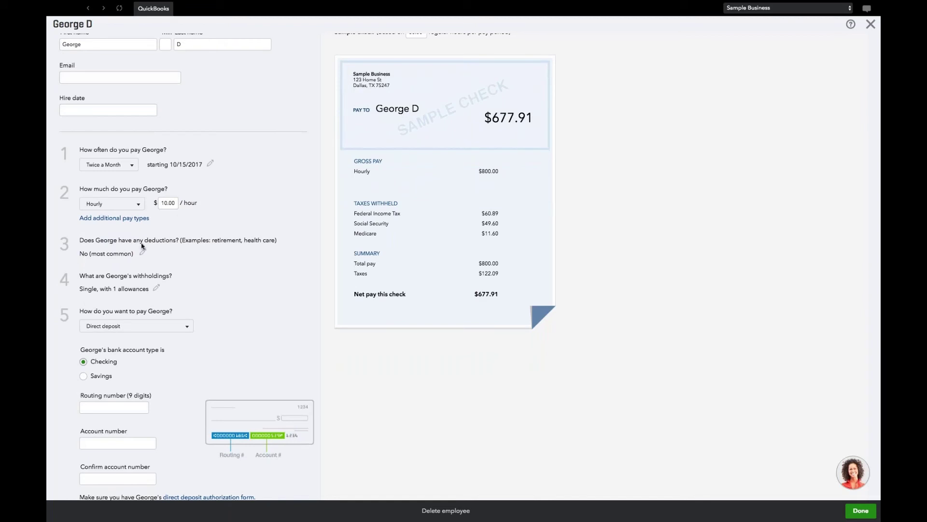
{"action": "left_click", "coordinate": [147, 331]}
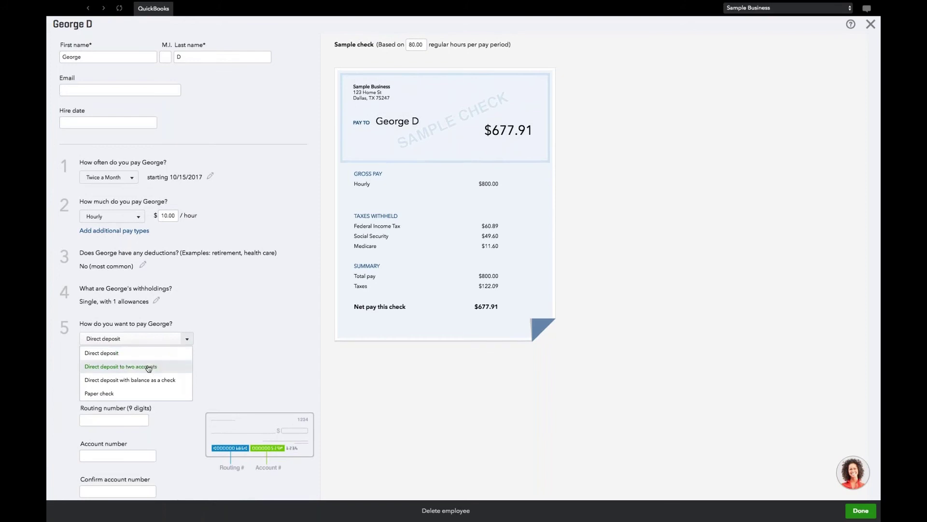
{"action": "scroll", "coordinate": [149, 369], "scroll_direction": "down", "scroll_amount": 1}
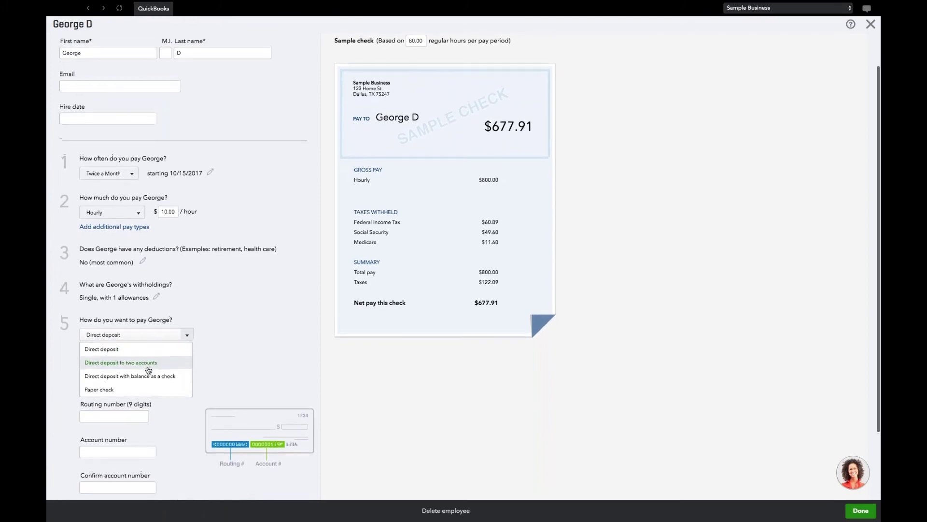
{"action": "scroll", "coordinate": [146, 377], "scroll_direction": "down", "scroll_amount": 1}
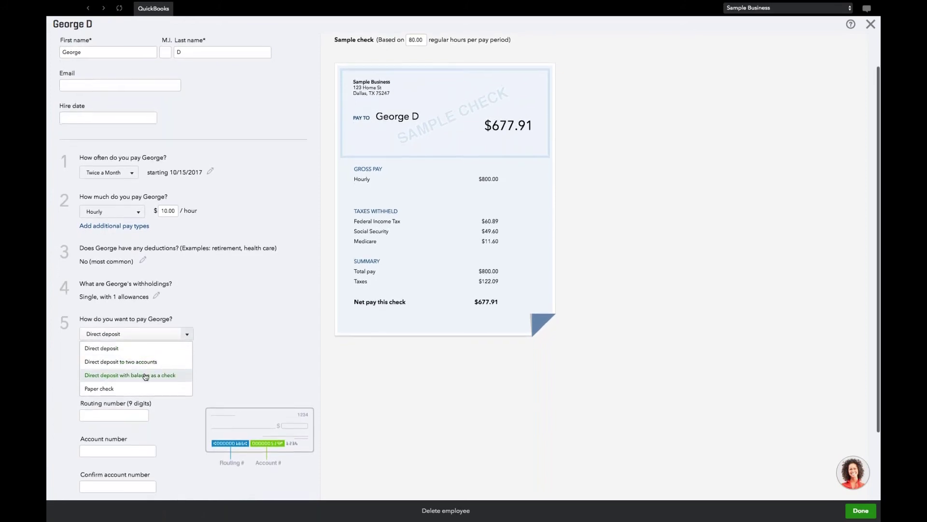
{"action": "scroll", "coordinate": [146, 377], "scroll_direction": "down", "scroll_amount": 1}
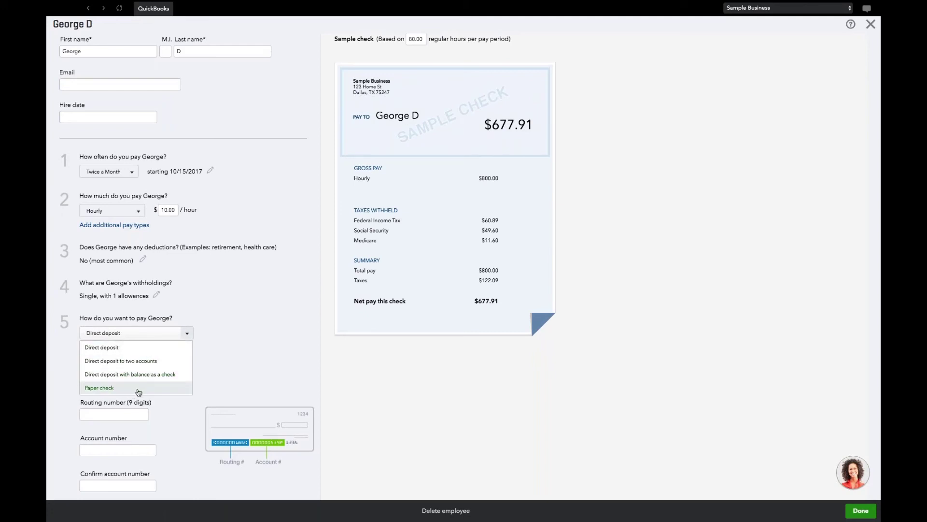
{"action": "left_click", "coordinate": [138, 389]}
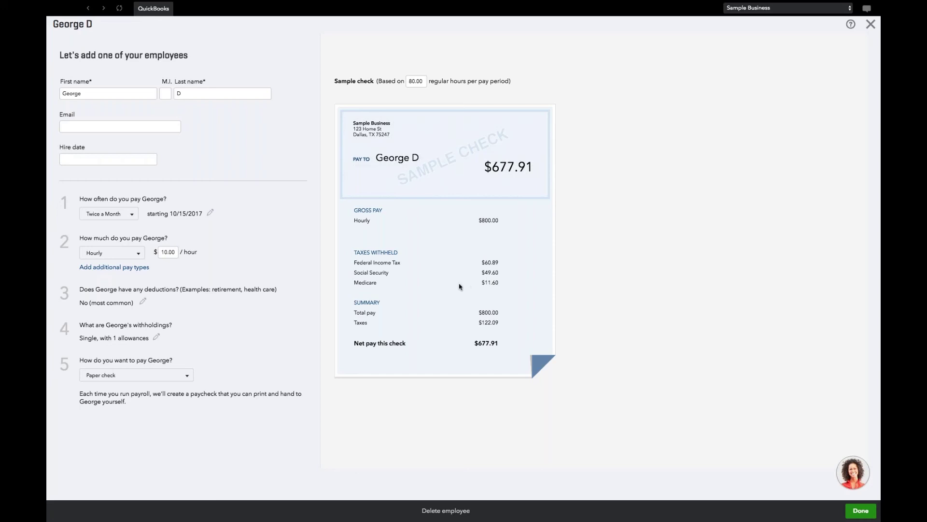
Review the total pay and taxes in the sample check's summary and save the new employee.
{"action": "left_click_drag", "start_coordinate": [354, 312], "coordinate": [497, 313]}
{"action": "left_click", "coordinate": [474, 314]}
{"action": "left_click_drag", "start_coordinate": [353, 312], "coordinate": [503, 324]}
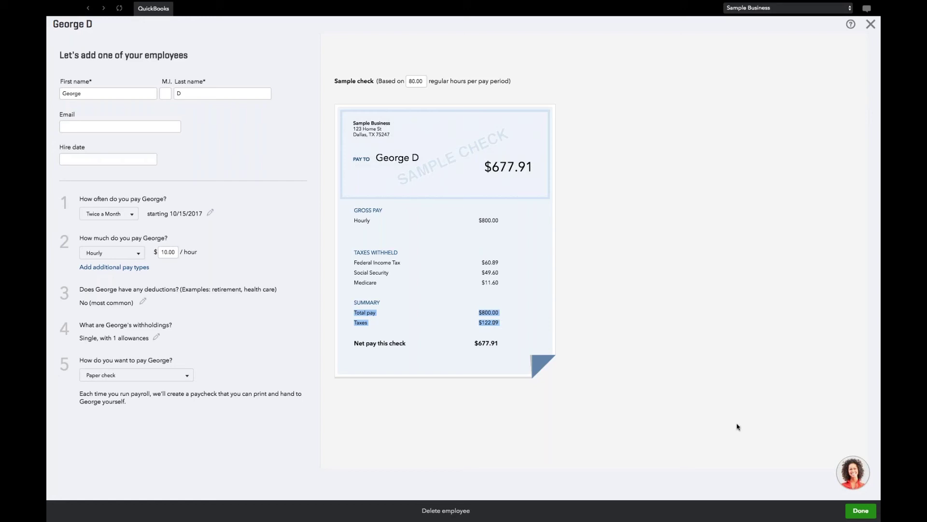
{"action": "left_click", "coordinate": [861, 511]}
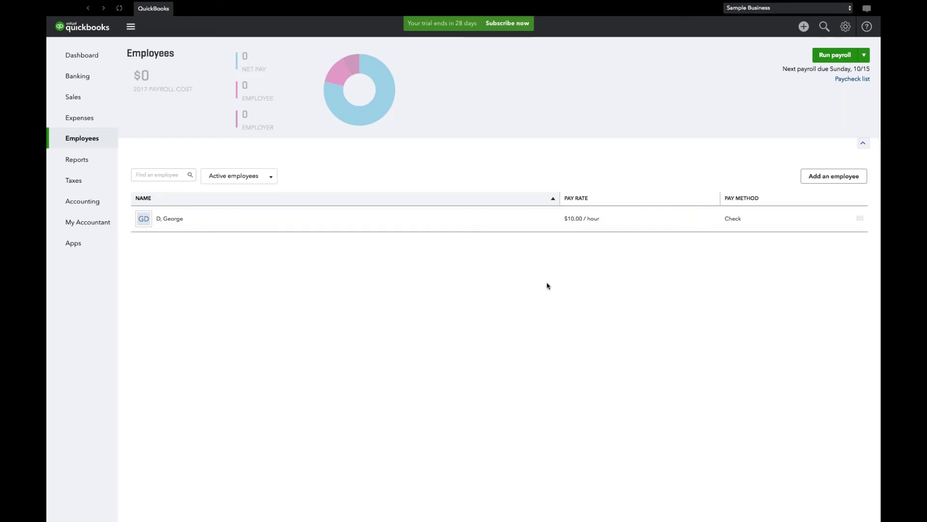
Start a payroll run from Checking for the period 10/01/2017 to 10/15/2017 with pay date 10/15/2017.
{"action": "left_click", "coordinate": [832, 64]}
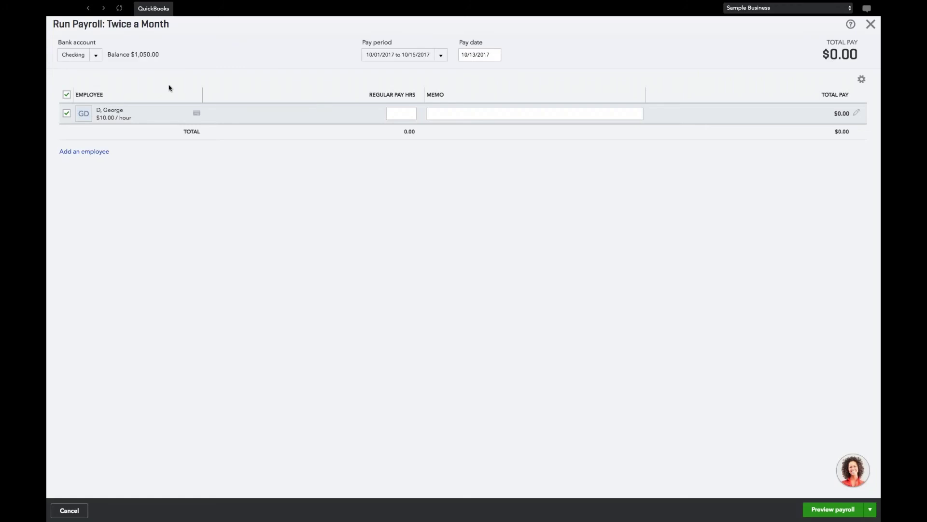
{"action": "left_click", "coordinate": [90, 54]}
{"action": "left_click", "coordinate": [76, 68]}
{"action": "left_click", "coordinate": [440, 54]}
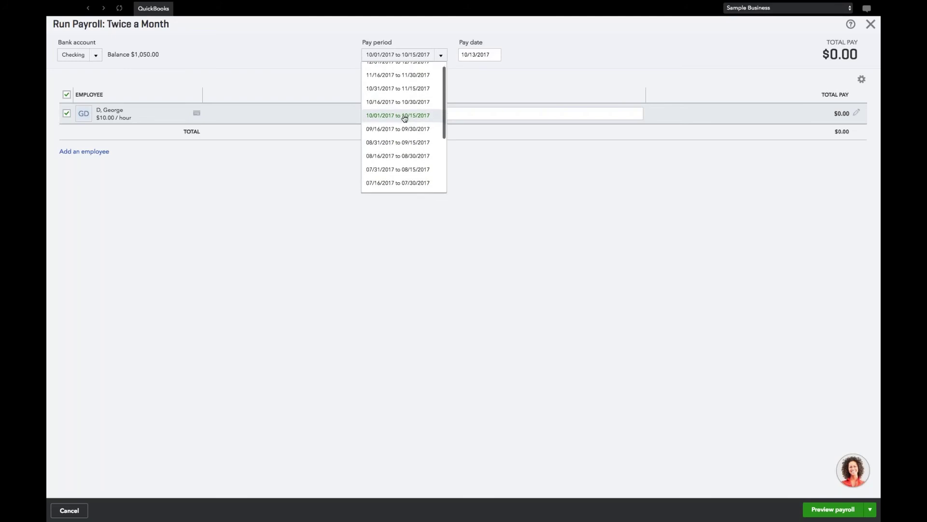
{"action": "left_click", "coordinate": [404, 119]}
{"action": "left_click", "coordinate": [479, 55]}
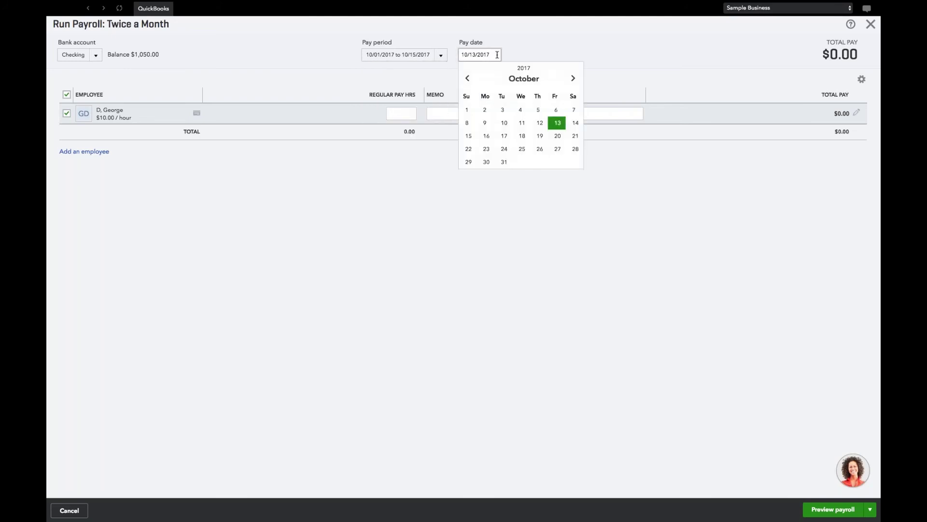
{"action": "left_click", "coordinate": [468, 136]}
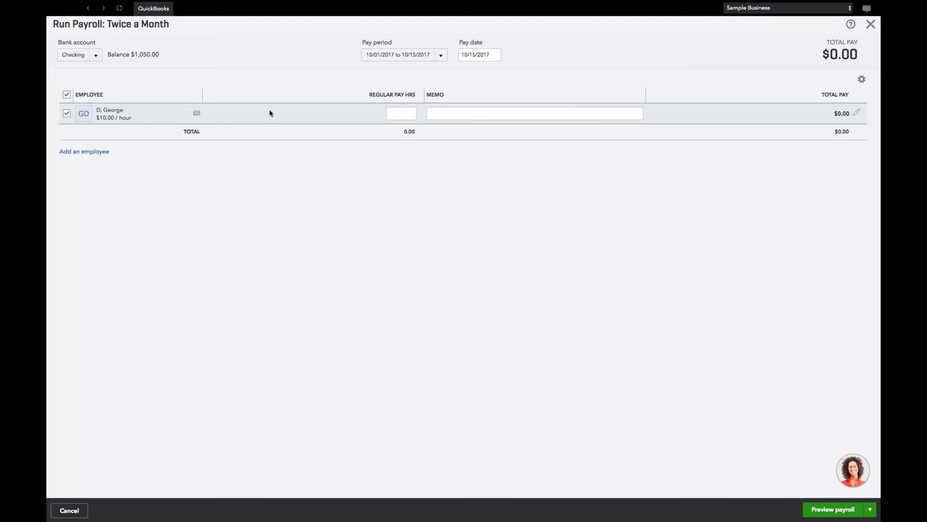
Enter 72 regular pay hours for the employee, preview the payroll and submit it.
{"action": "left_click", "coordinate": [394, 114]}
{"action": "type", "text": "72"}
{"action": "left_click", "coordinate": [408, 155]}
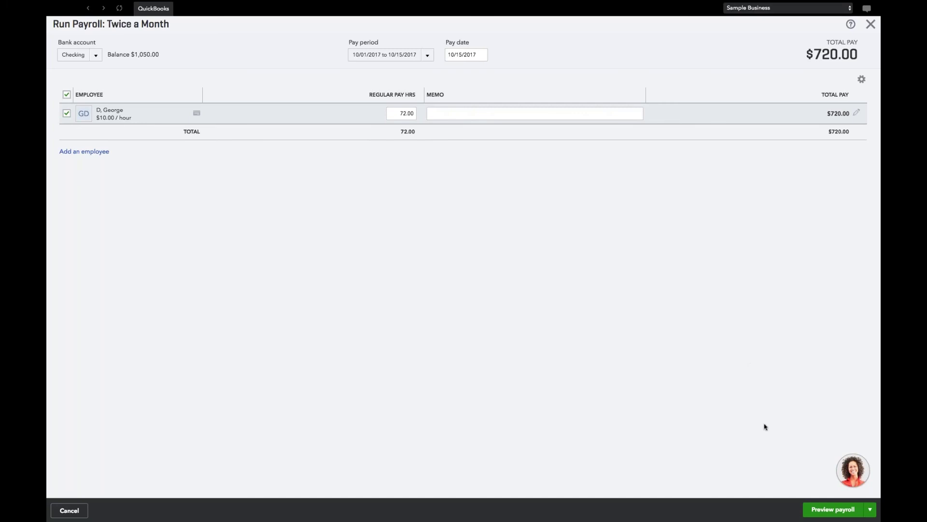
{"action": "left_click", "coordinate": [828, 509]}
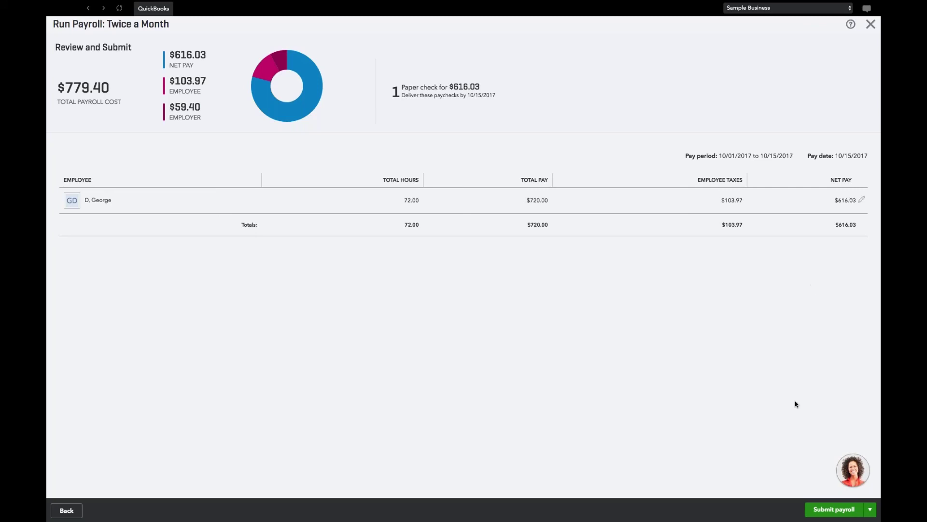
{"action": "left_click", "coordinate": [834, 511]}
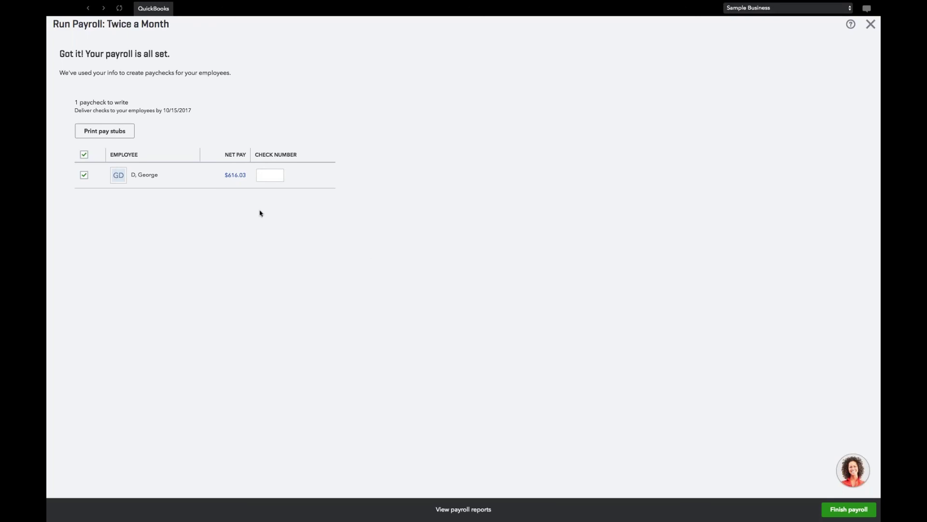
Assign check number 1001 to the employee's paycheck and finish the payroll, postponing the tax setup.
{"action": "left_click", "coordinate": [265, 176]}
{"action": "type", "text": "1001"}
{"action": "key", "text": "Tab"}
{"action": "left_click", "coordinate": [835, 510]}
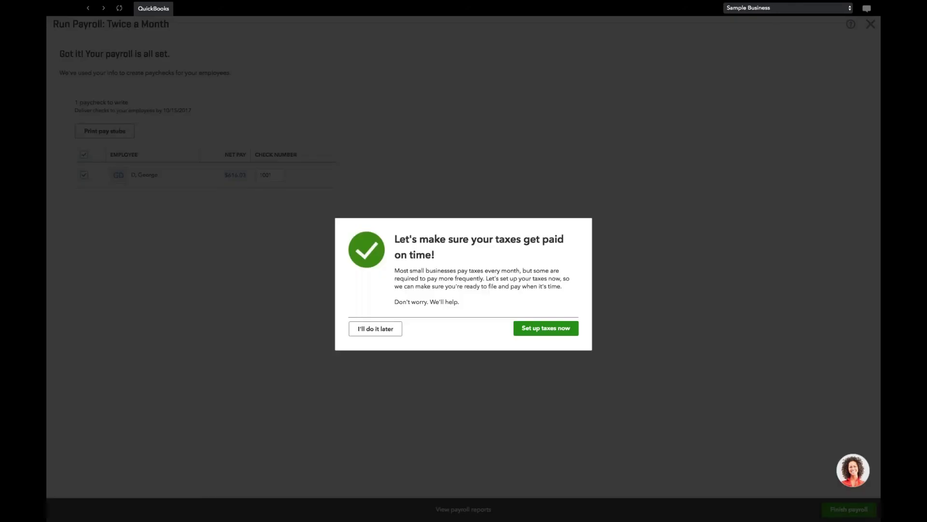
{"action": "left_click", "coordinate": [376, 329]}
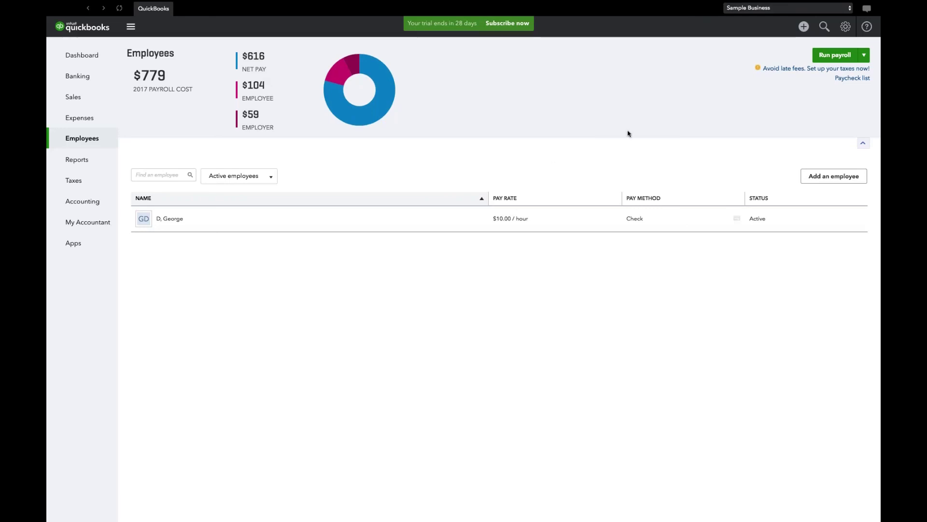
Start another payroll run for the period 10/16/2017 to 10/30/2017 and enter 80 regular pay hours for the employee.
{"action": "left_click", "coordinate": [844, 61]}
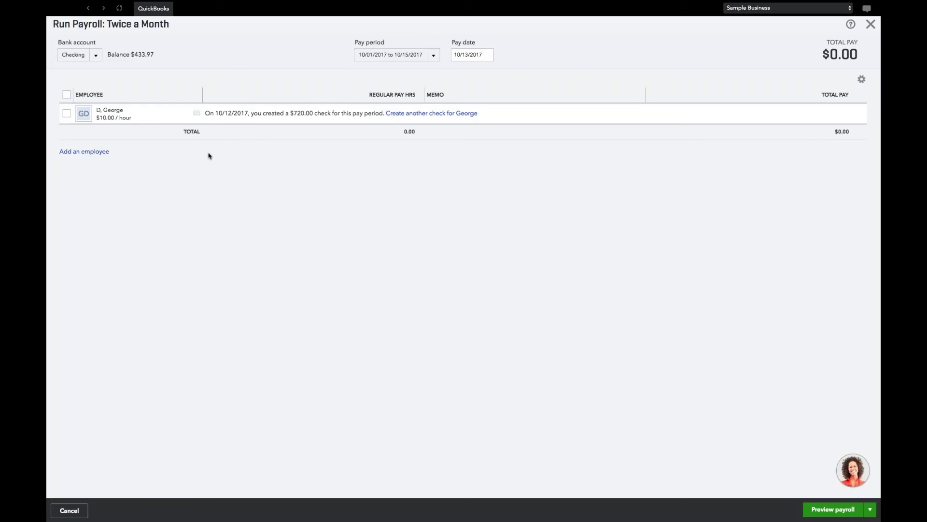
{"action": "left_click", "coordinate": [434, 57]}
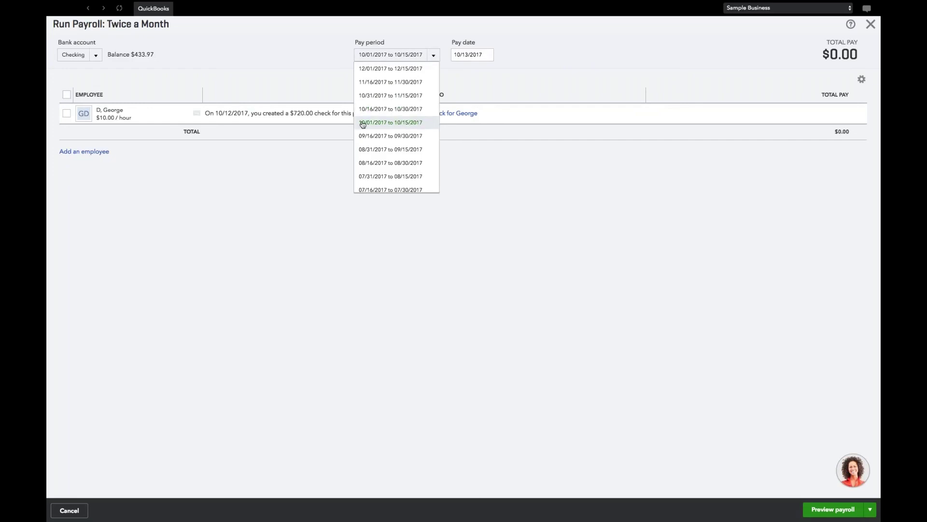
{"action": "left_click", "coordinate": [396, 110]}
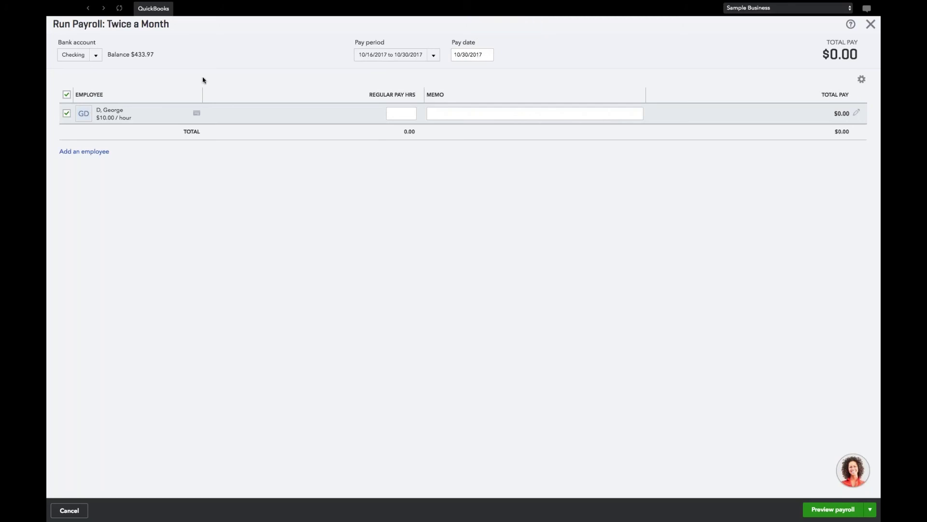
{"action": "left_click", "coordinate": [414, 113]}
{"action": "key", "text": "Tab"}
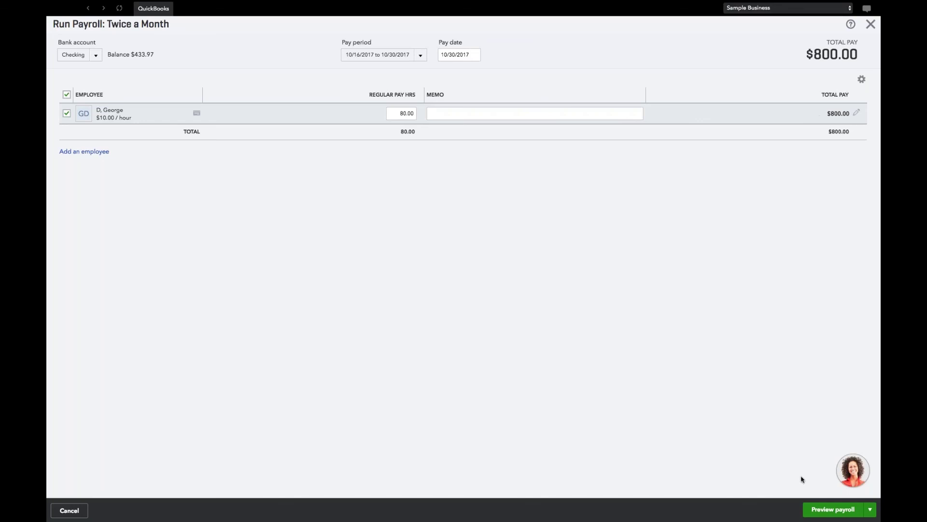
Preview the second payroll, check the employee taxes and total pay, and submit it.
{"action": "left_click", "coordinate": [833, 509]}
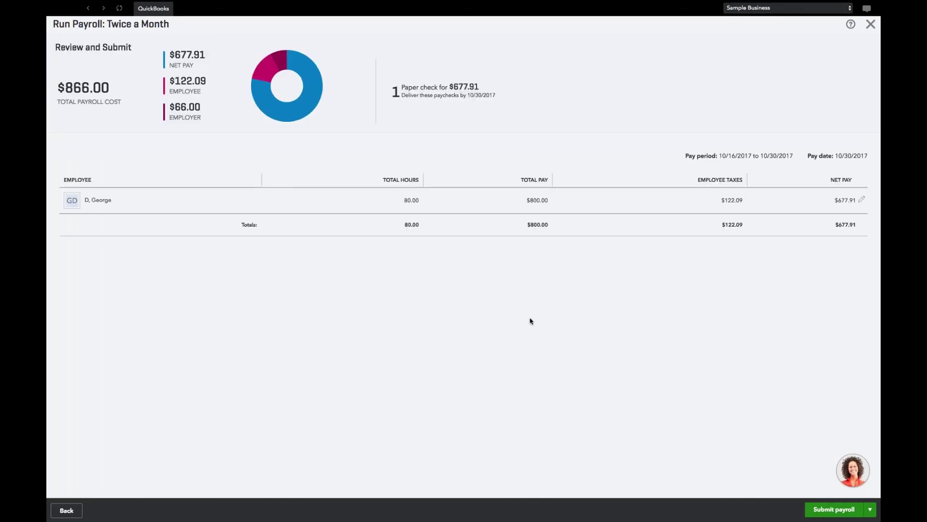
{"action": "left_click_drag", "start_coordinate": [747, 200], "coordinate": [721, 200]}
{"action": "left_click_drag", "start_coordinate": [551, 200], "coordinate": [525, 200]}
{"action": "left_click", "coordinate": [525, 200]}
{"action": "left_click", "coordinate": [821, 509]}
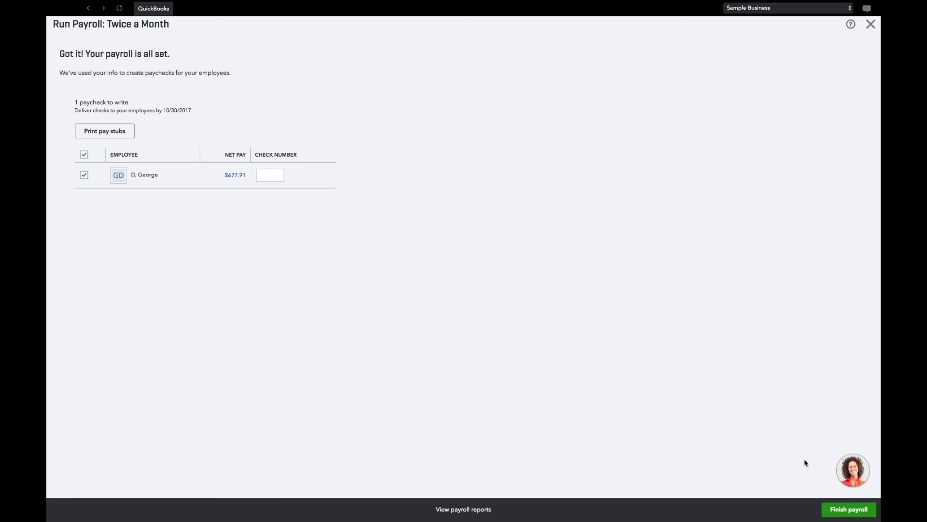
Assign check number 1002 to the second paycheck and finish that payroll, postponing the tax setup.
{"action": "left_click", "coordinate": [269, 175]}
{"action": "type", "text": "1002"}
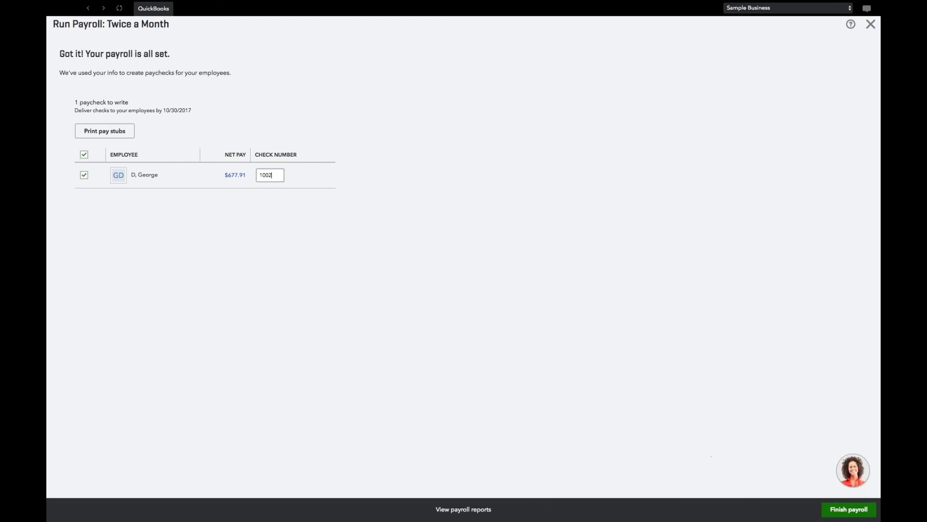
{"action": "left_click", "coordinate": [848, 509]}
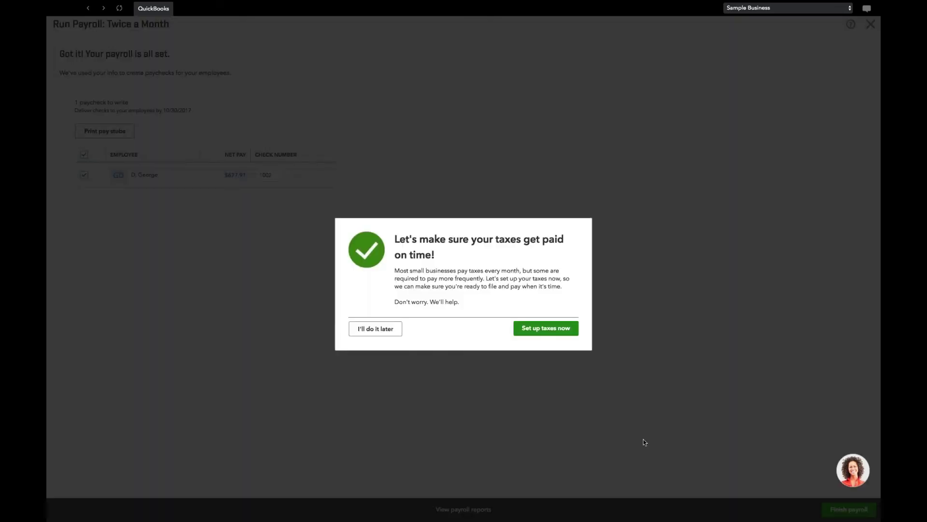
{"action": "left_click", "coordinate": [379, 329]}
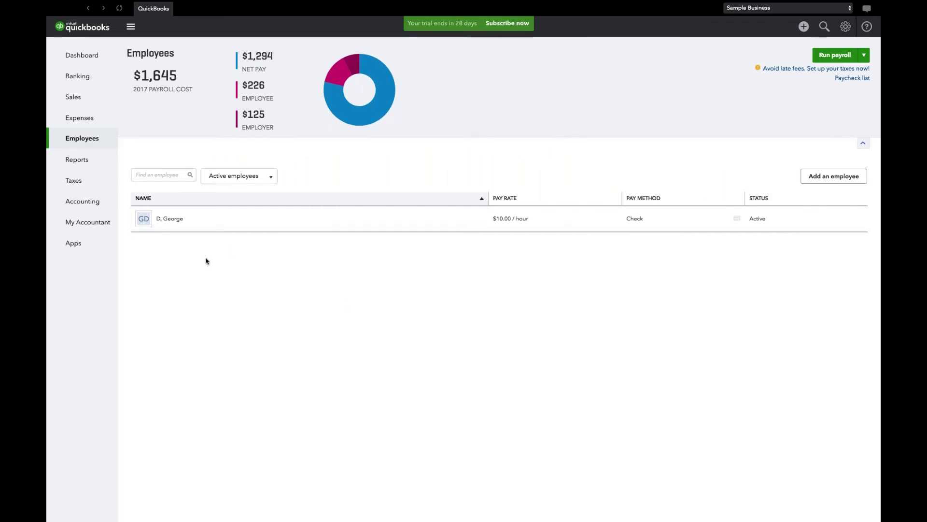
Open the Payroll Tax Center and start the payroll taxes setup.
{"action": "left_click", "coordinate": [76, 182]}
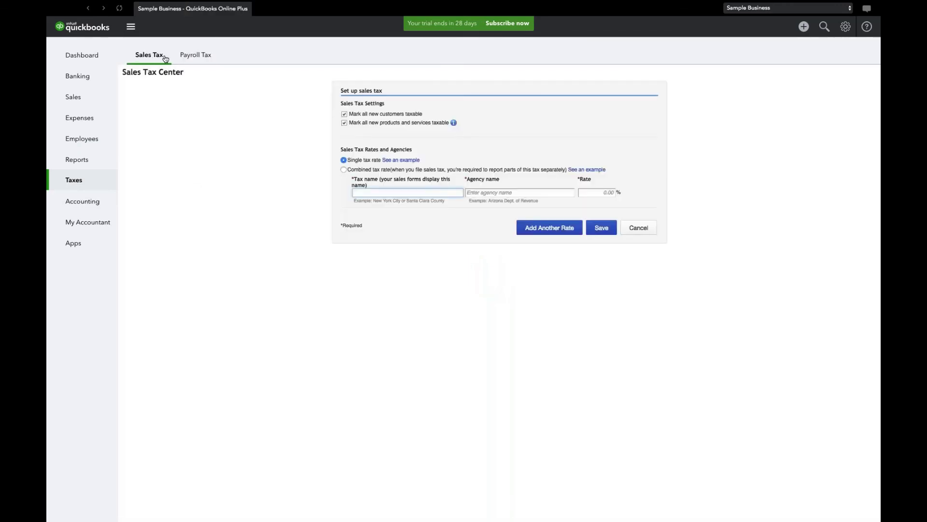
{"action": "left_click", "coordinate": [196, 55]}
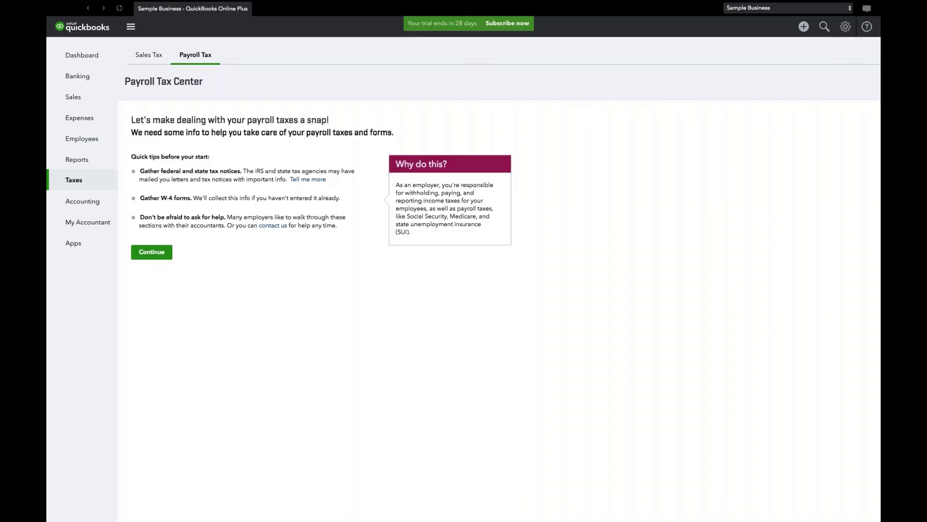
{"action": "left_click", "coordinate": [159, 251]}
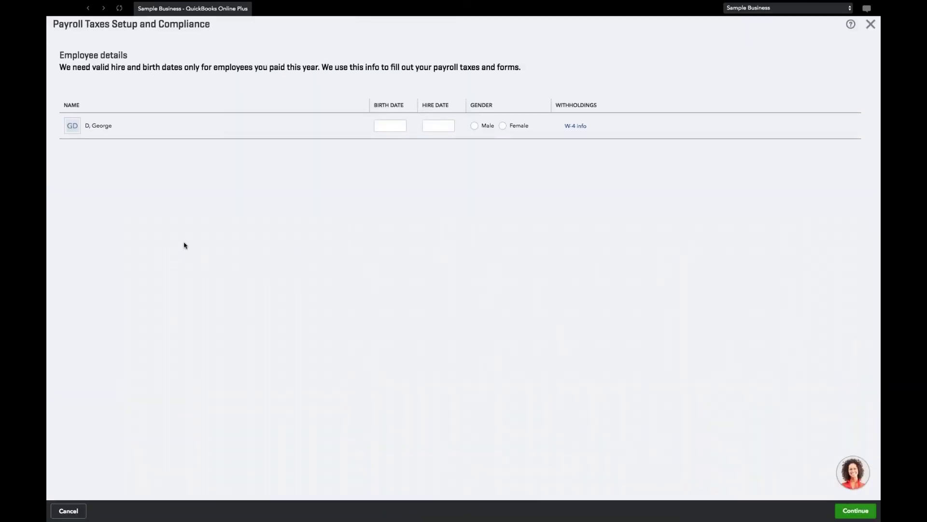
Enter the employee's birth date in mm/dd/yyyy format in the employee details.
{"action": "left_click", "coordinate": [381, 125]}
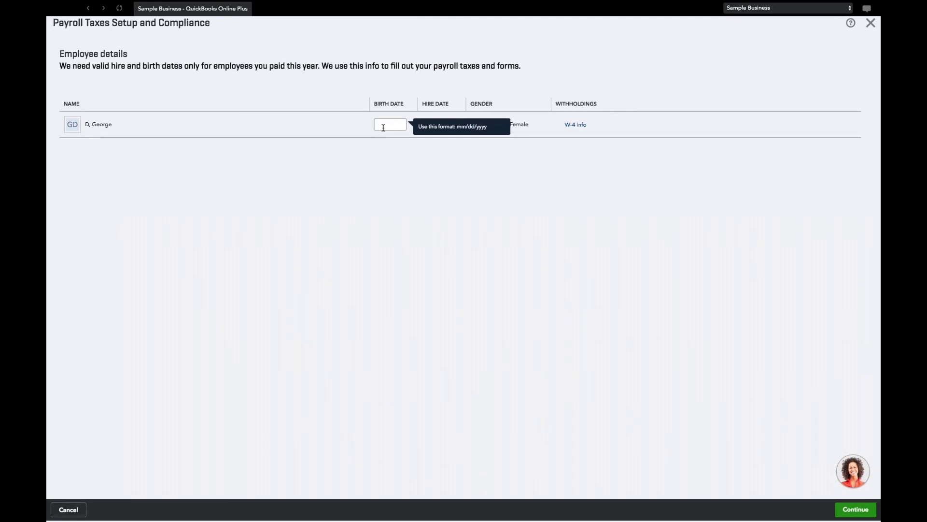
{"action": "type", "text": "0101"}
{"action": "type", "text": "01/"}
{"action": "type", "text": "1950"}
{"action": "left_click", "coordinate": [361, 173]}
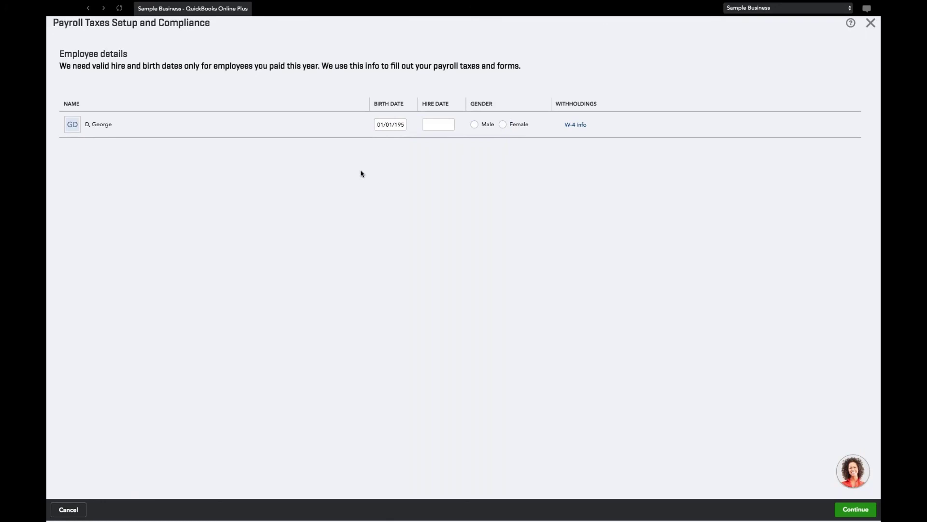
Set the employee's hire date to 01/01/2017 and gender to Male, and continue to the business details.
{"action": "left_click", "coordinate": [433, 125]}
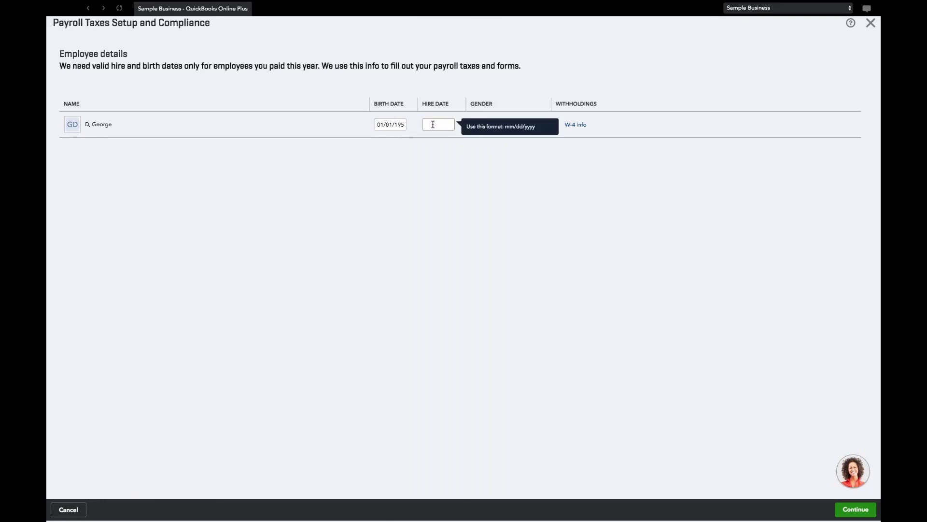
{"action": "type", "text": "01"}
{"action": "type", "text": "/01"}
{"action": "type", "text": "/2017"}
{"action": "key", "text": "Tab"}
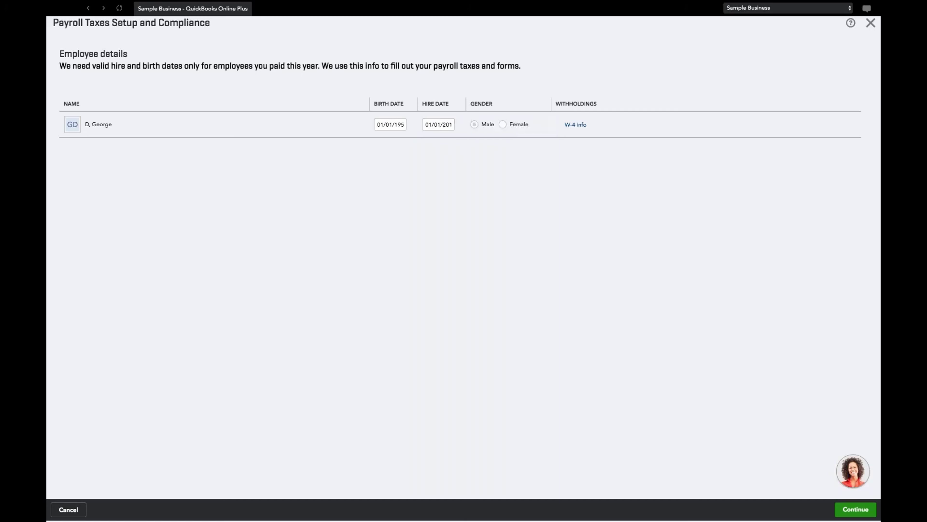
{"action": "left_click", "coordinate": [475, 125]}
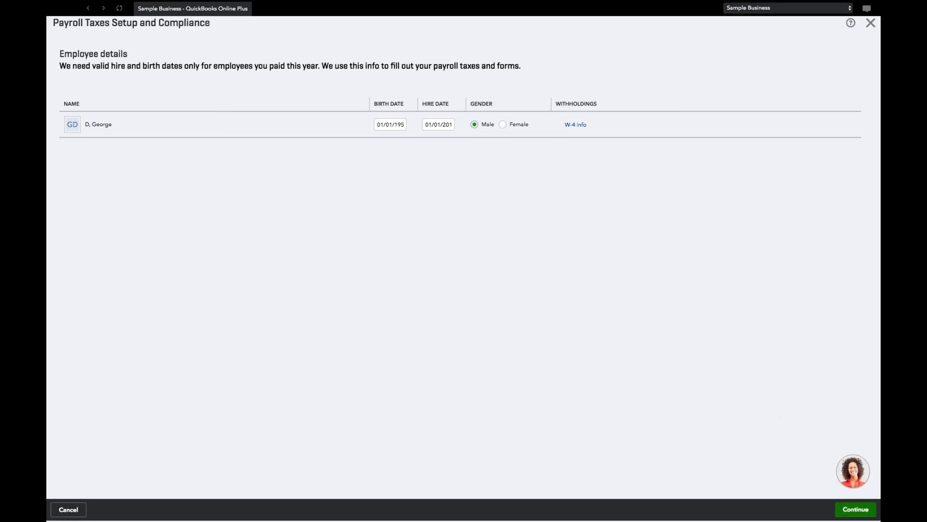
{"action": "left_click", "coordinate": [845, 510]}
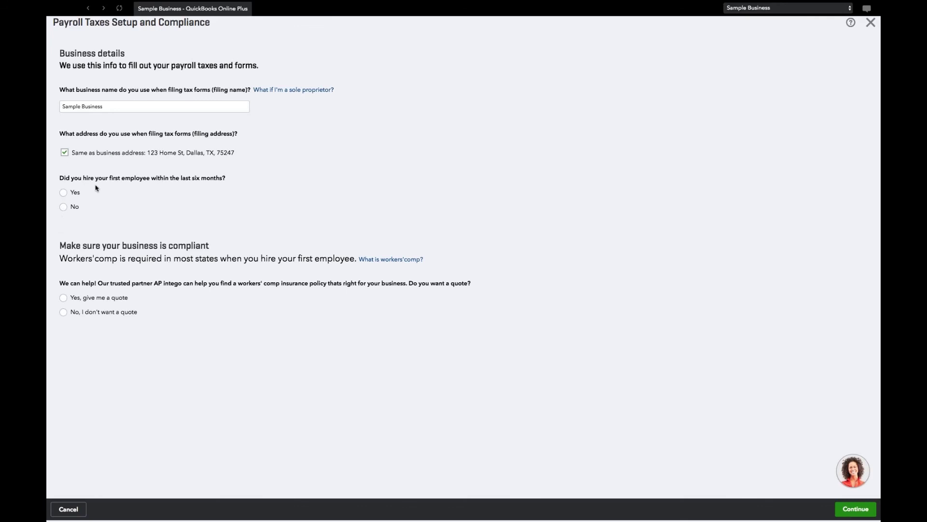
Answer Yes to first hire within six months, No to previous owner and No to the workers' comp quote, and accept the new employer settings.
{"action": "left_click", "coordinate": [71, 194]}
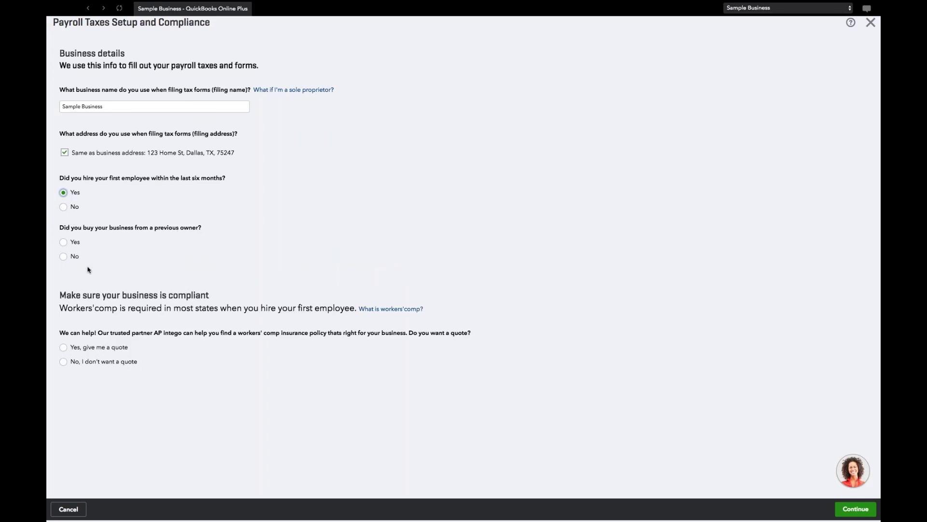
{"action": "left_click", "coordinate": [63, 256]}
{"action": "left_click", "coordinate": [62, 362]}
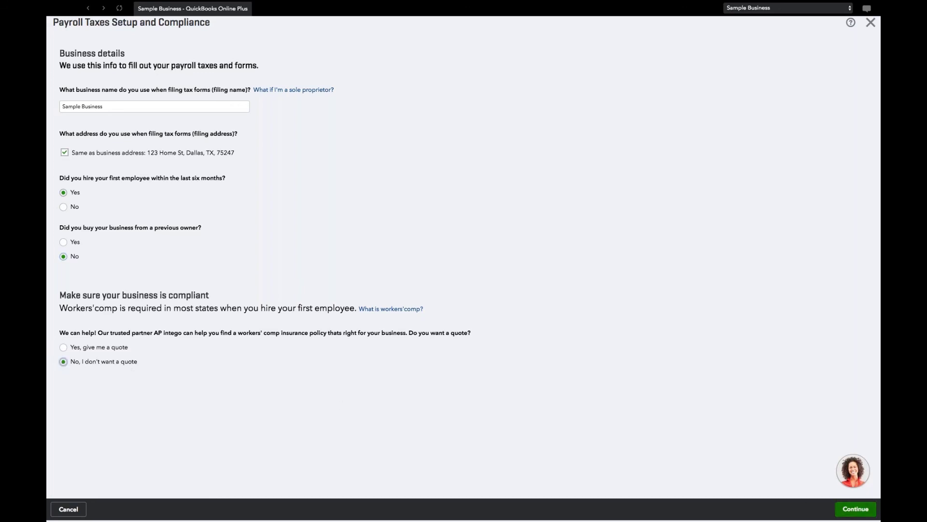
{"action": "left_click", "coordinate": [853, 510]}
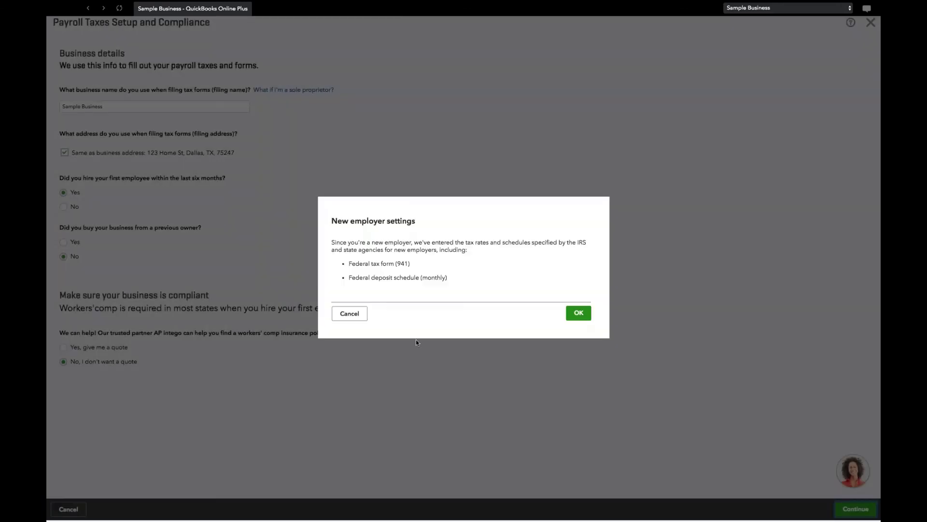
{"action": "left_click", "coordinate": [580, 313]}
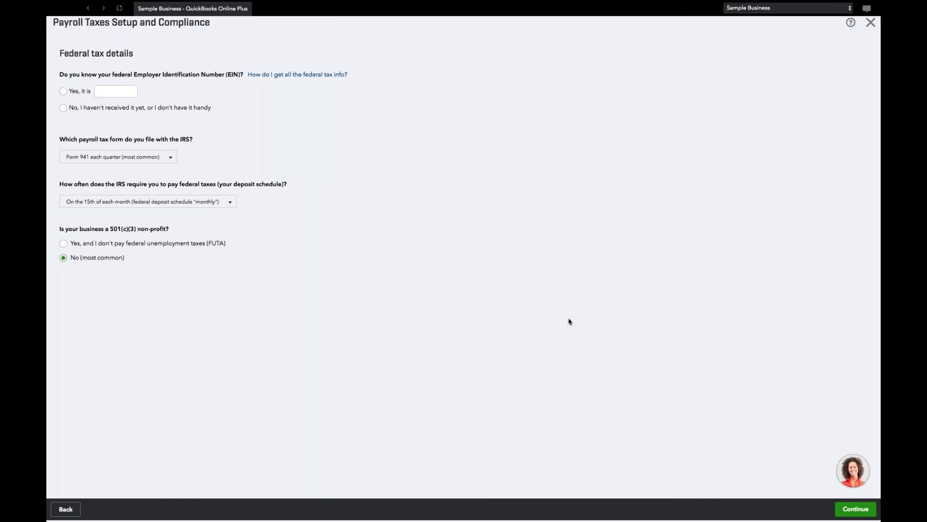
Answer Yes to knowing the federal EIN and enter the business's number with a hyphen after the first two digits.
{"action": "left_click", "coordinate": [105, 90]}
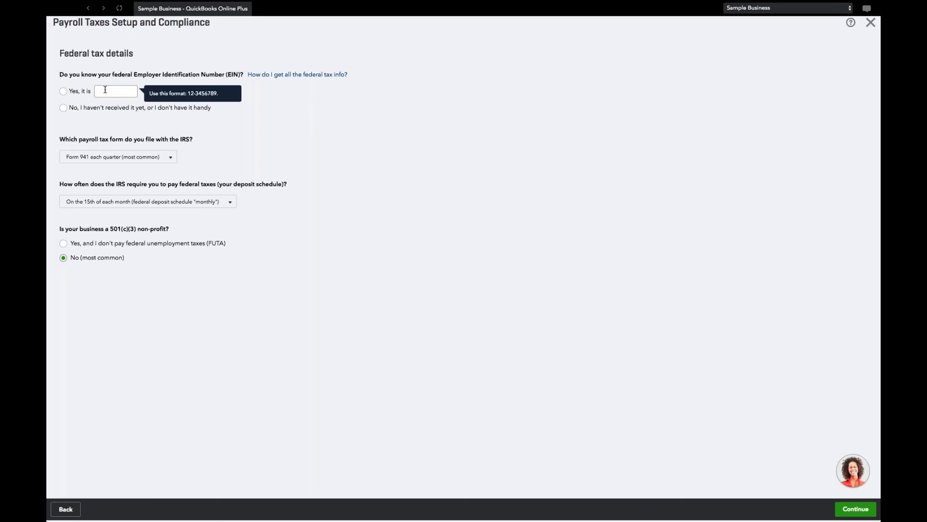
{"action": "left_click", "coordinate": [63, 91]}
{"action": "left_click", "coordinate": [111, 92]}
{"action": "type", "text": "123456788"}
{"action": "left_click", "coordinate": [233, 145]}
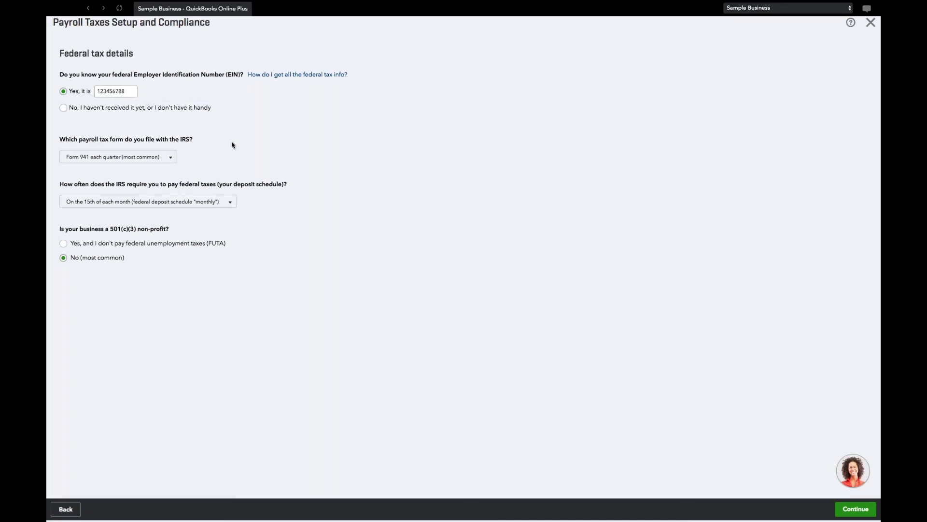
{"action": "left_click", "coordinate": [139, 93]}
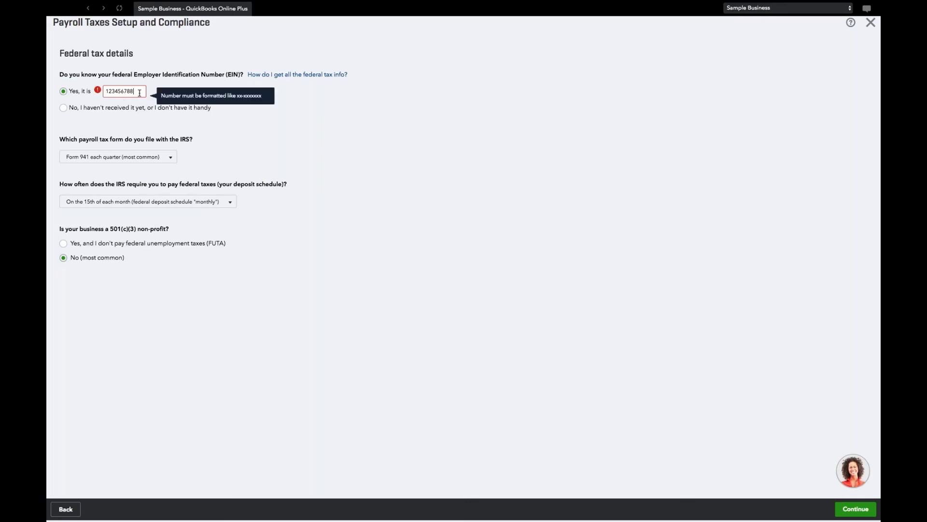
{"action": "left_click", "coordinate": [112, 92]}
{"action": "type", "text": "-"}
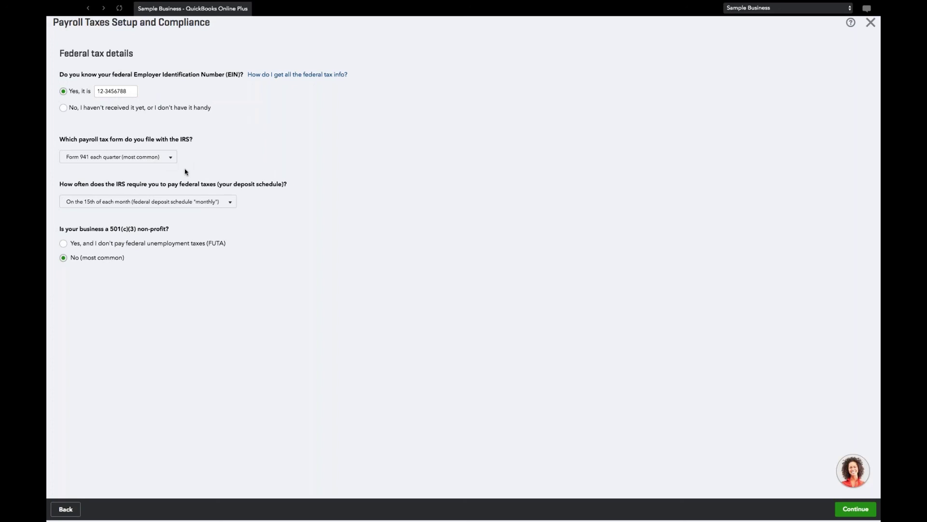
Keep the federal deposit schedule on the 15th of each month (monthly) and continue to the state tax details.
{"action": "left_click", "coordinate": [225, 205]}
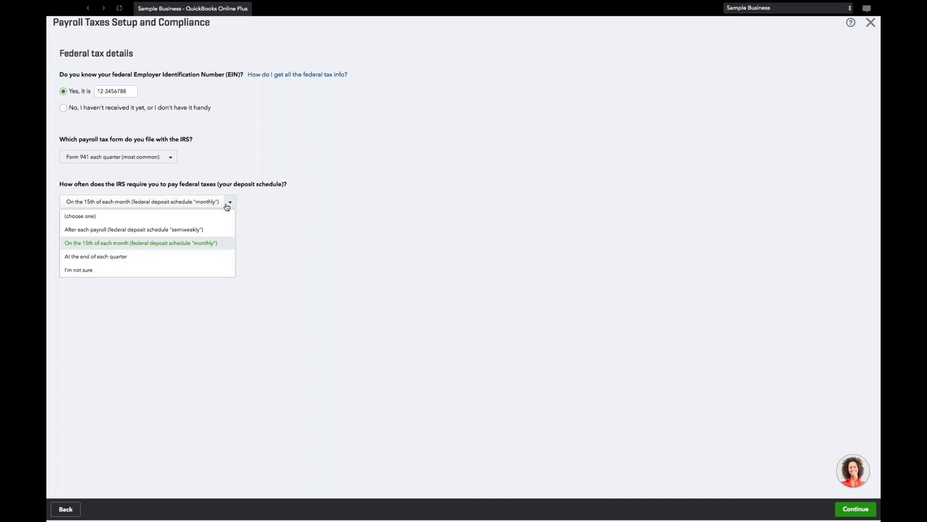
{"action": "left_click", "coordinate": [255, 208]}
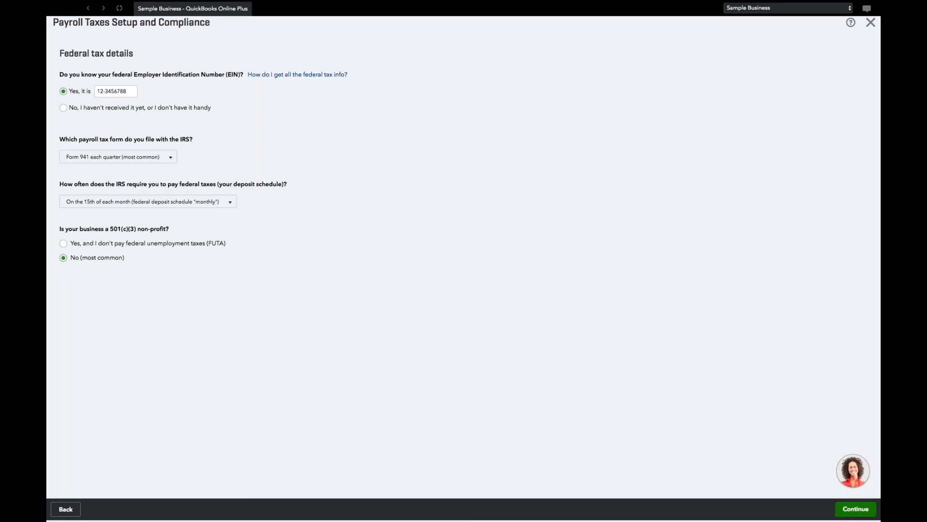
{"action": "left_click", "coordinate": [850, 509]}
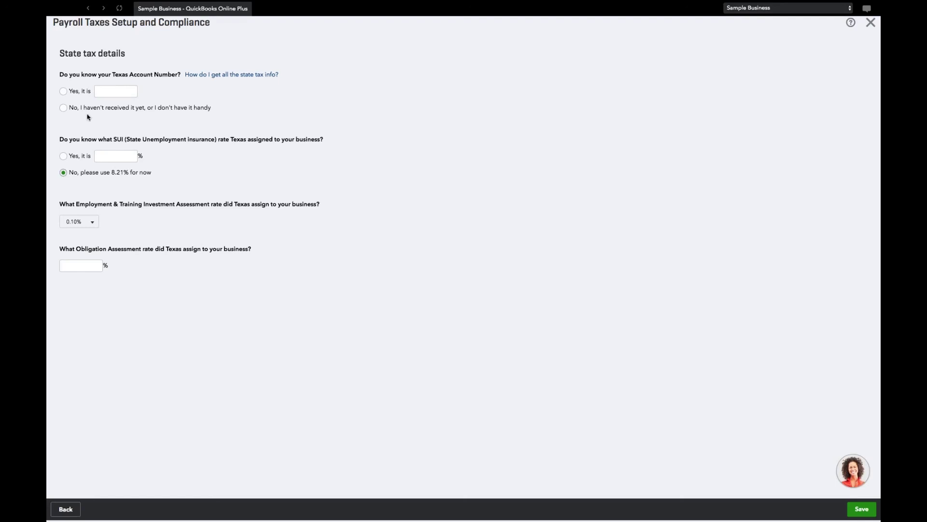
Answer No to knowing the Texas Account Number, enter 1% as the Obligation Assessment rate, and save the state tax details.
{"action": "left_click", "coordinate": [64, 109]}
{"action": "mouse_move", "coordinate": [97, 266]}
{"action": "left_click", "coordinate": [857, 511]}
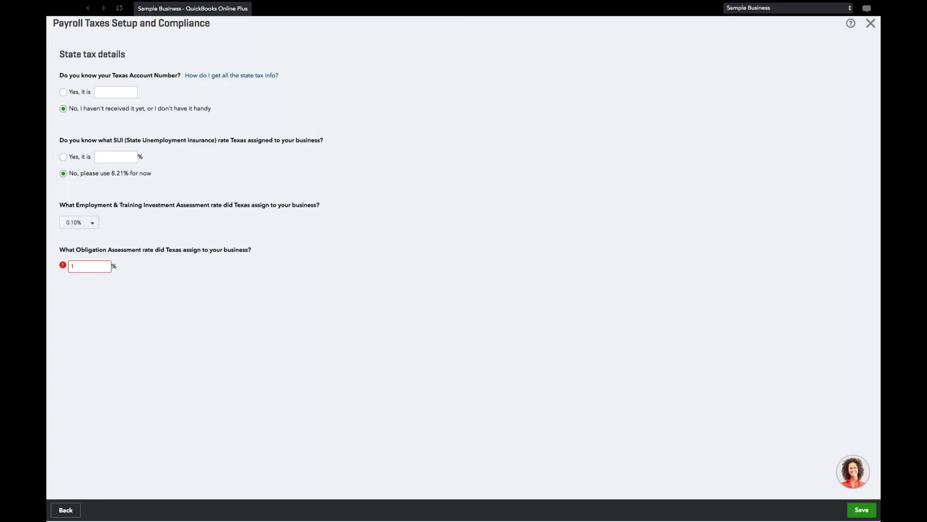
{"action": "left_click_drag", "start_coordinate": [50, 251], "coordinate": [254, 250]}
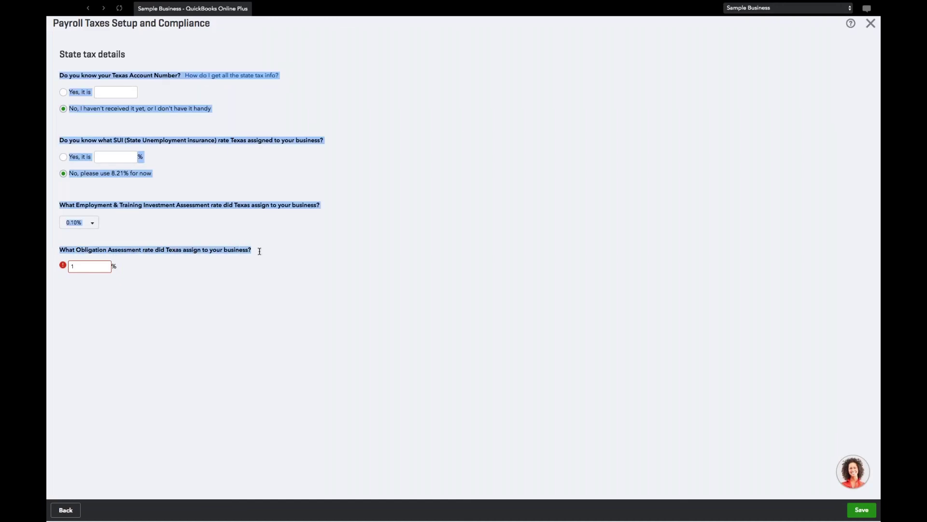
{"action": "left_click", "coordinate": [255, 250]}
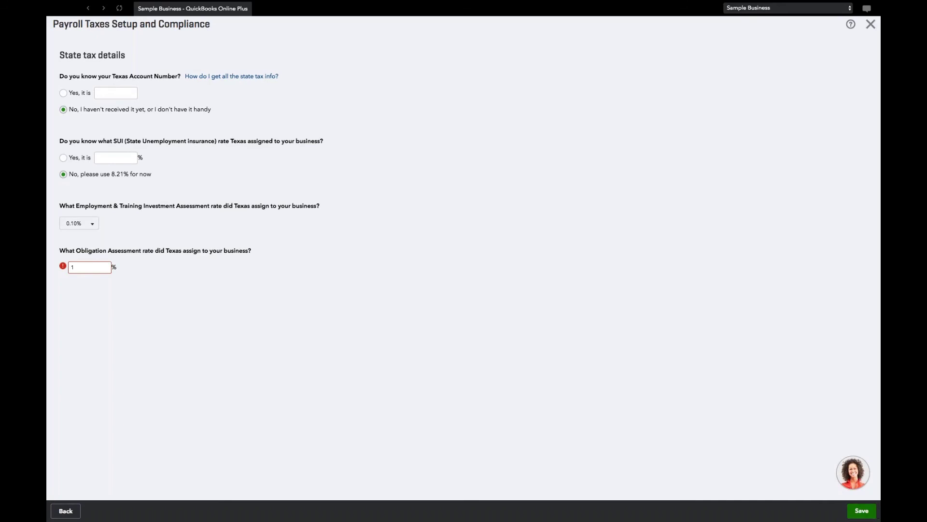
{"action": "left_click", "coordinate": [860, 510]}
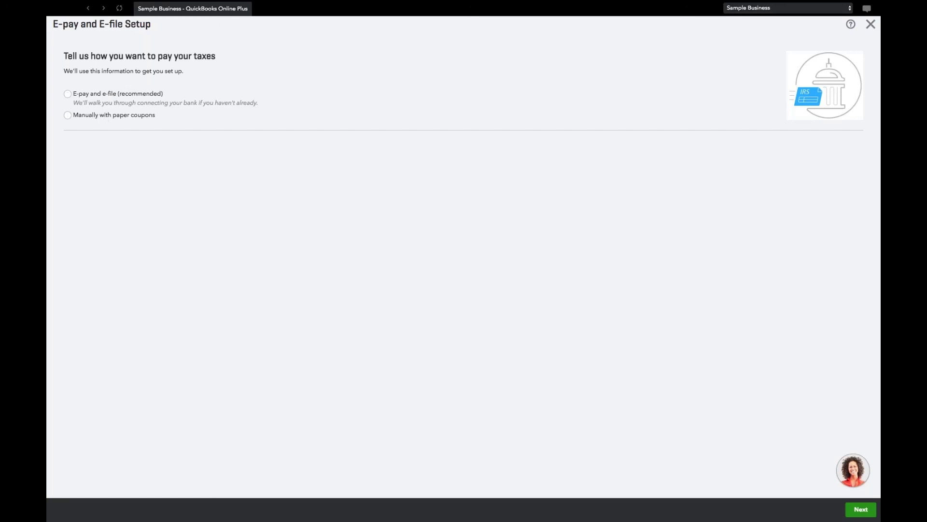
Choose to pay the payroll taxes manually with paper coupons and submit the choice.
{"action": "left_click", "coordinate": [67, 115]}
{"action": "left_click", "coordinate": [861, 510]}
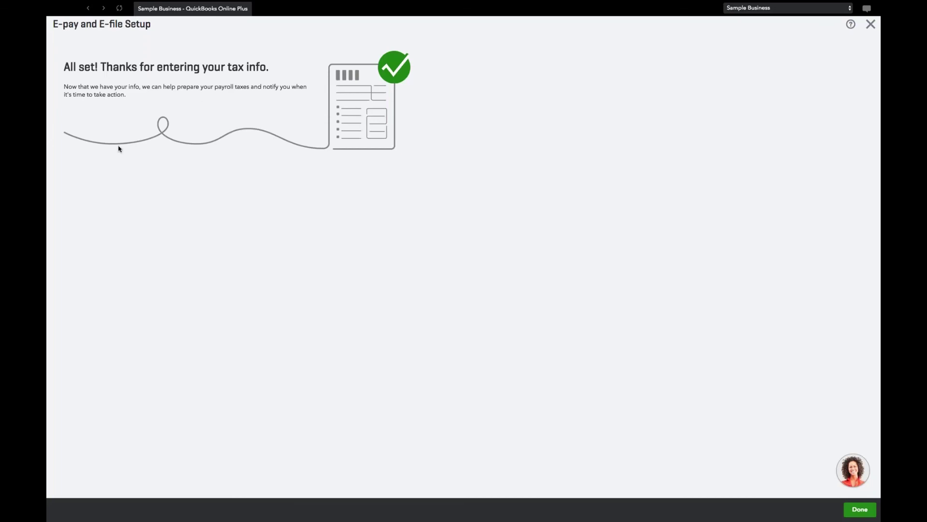
{"action": "left_click_drag", "start_coordinate": [61, 67], "coordinate": [269, 67]}
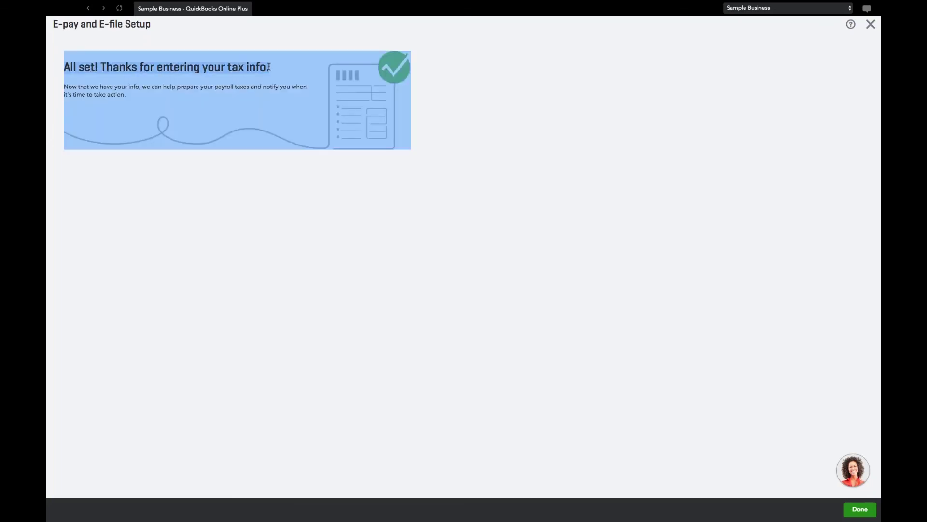
{"action": "left_click", "coordinate": [474, 241]}
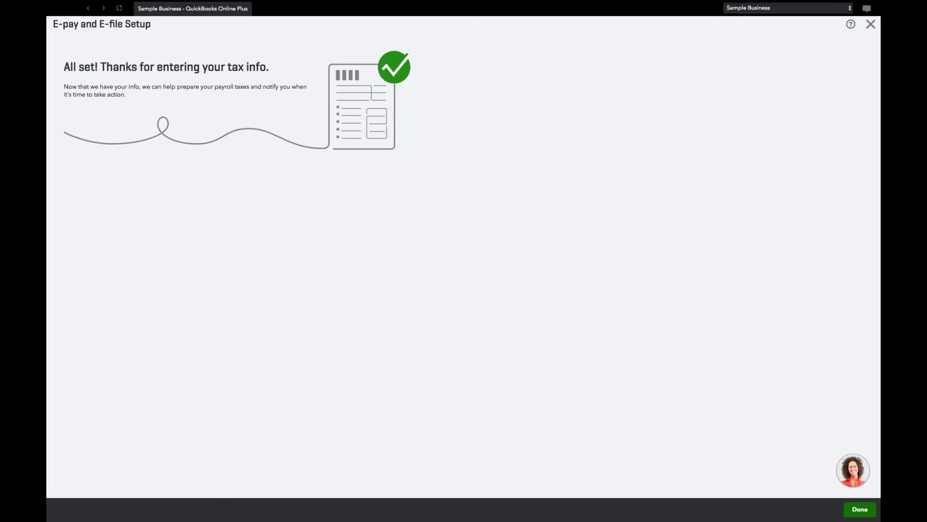